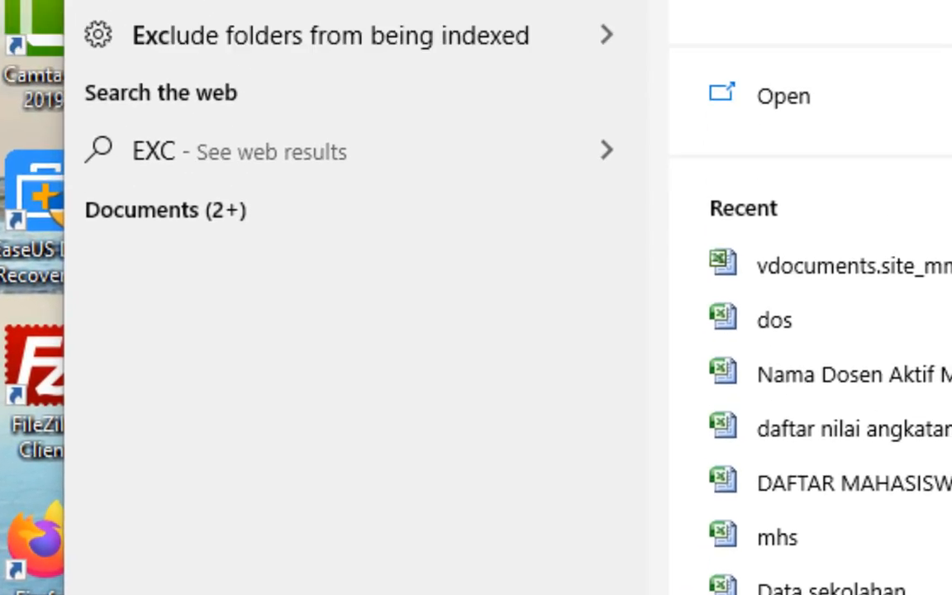
- Launch Microsoft Excel with a blank workbook and maximize its window
click(868, 503)
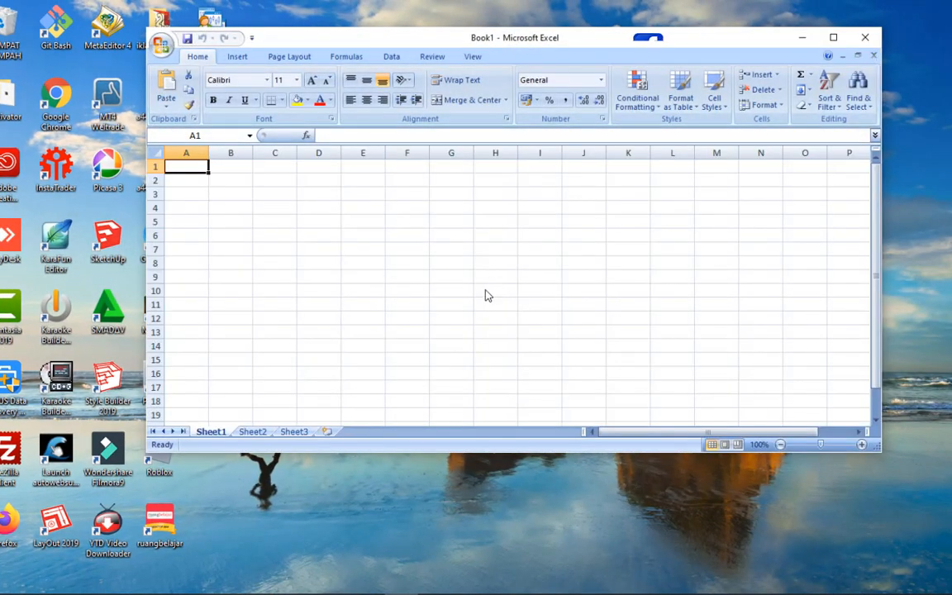
double_click(507, 39)
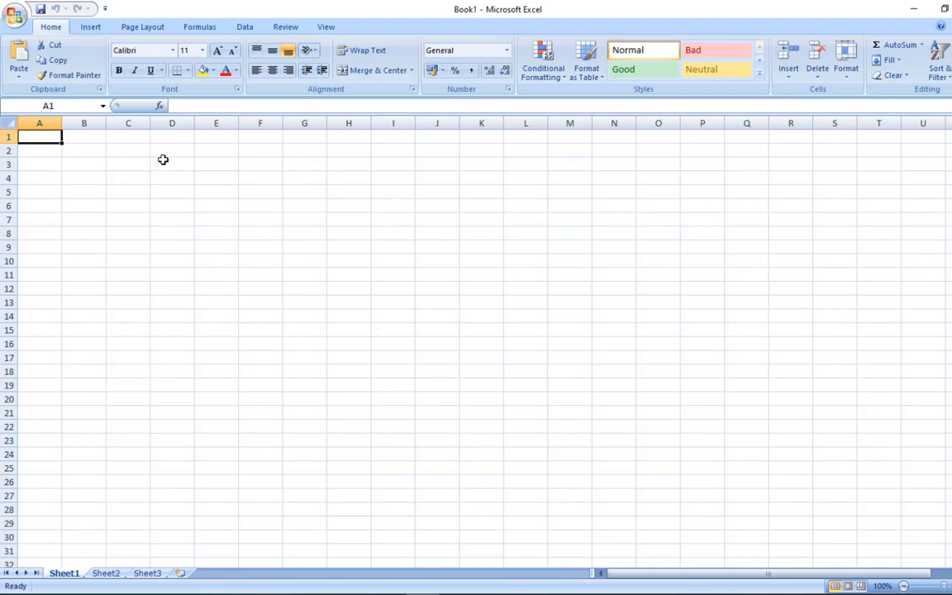
- Select cell B2, the whole of column B, the whole of row 2 and cell D6 one after another
click(84, 150)
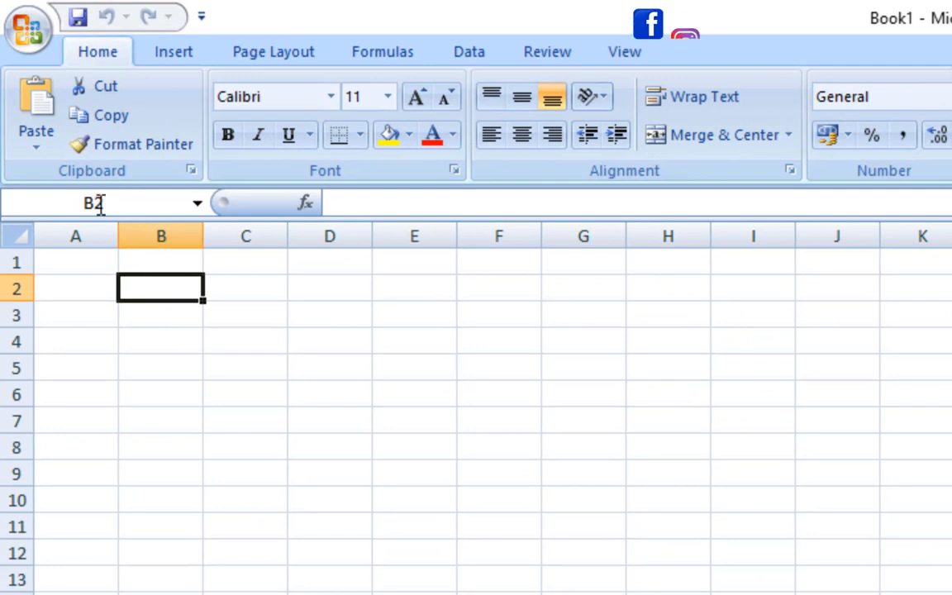
click(160, 235)
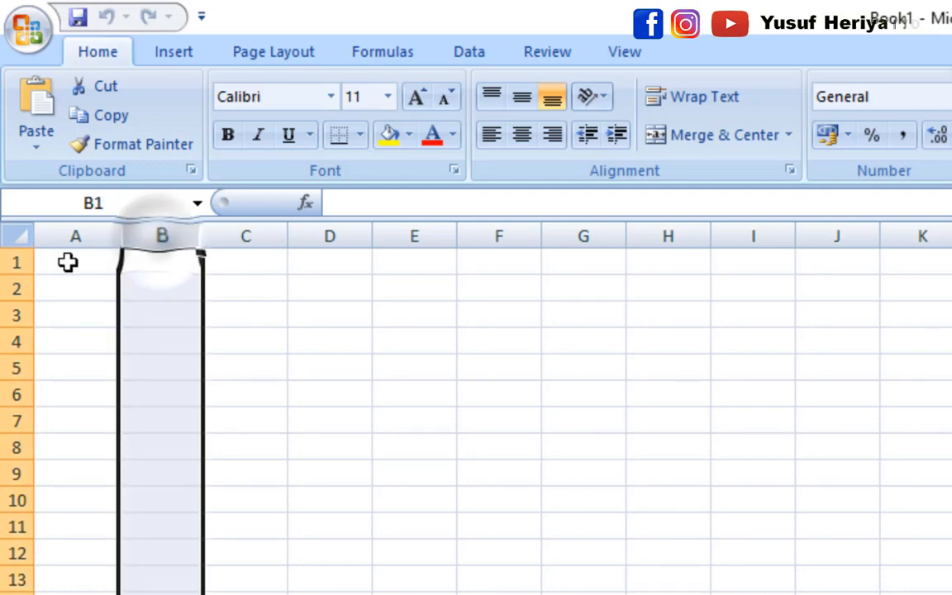
click(11, 286)
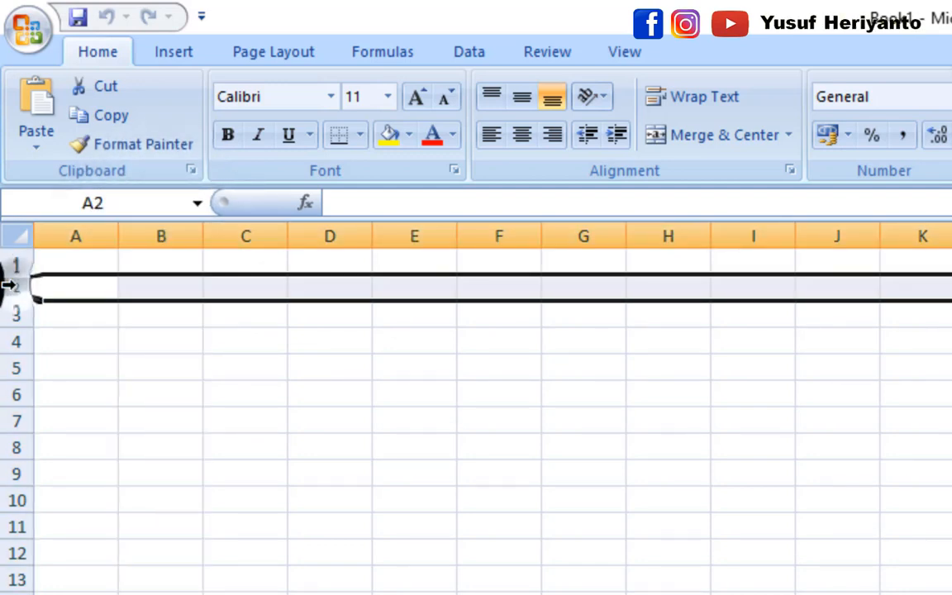
click(331, 396)
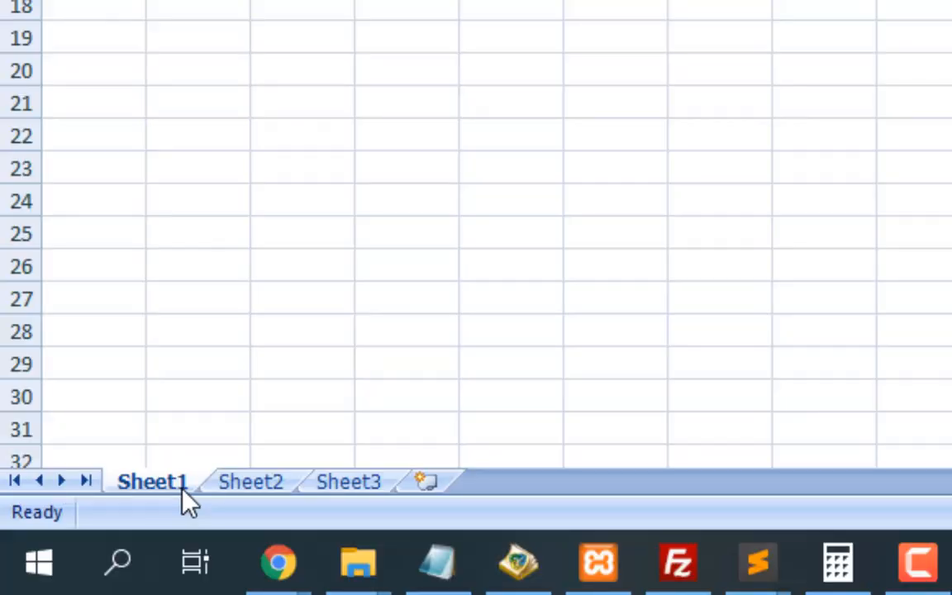
- Look through Sheet2 and Sheet3 and return to Sheet1
click(235, 487)
click(338, 487)
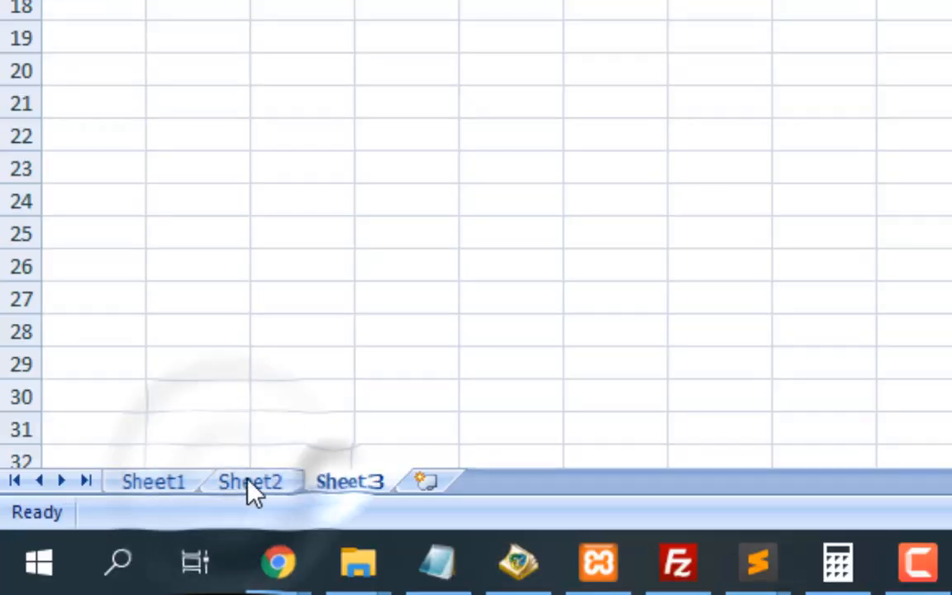
click(162, 482)
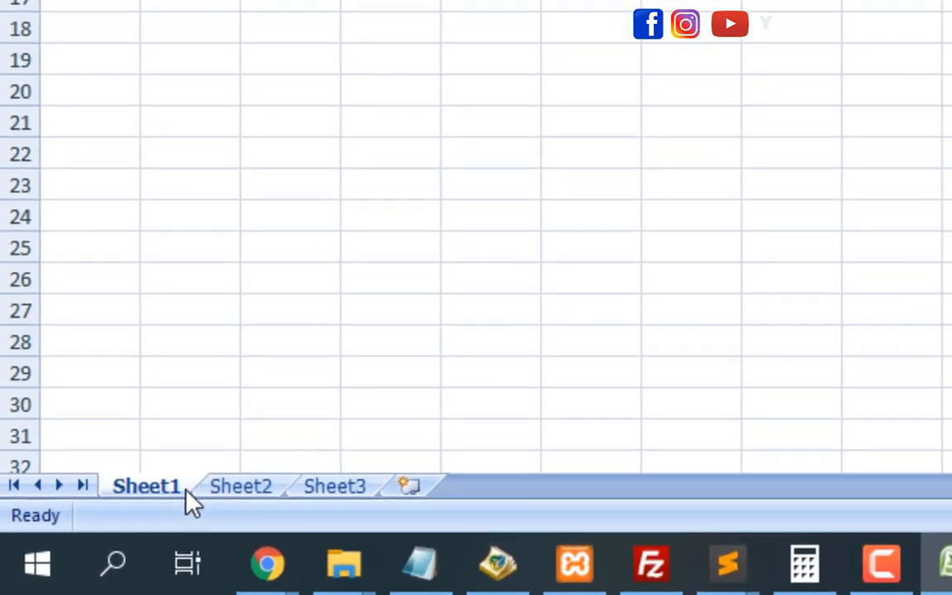
click(165, 490)
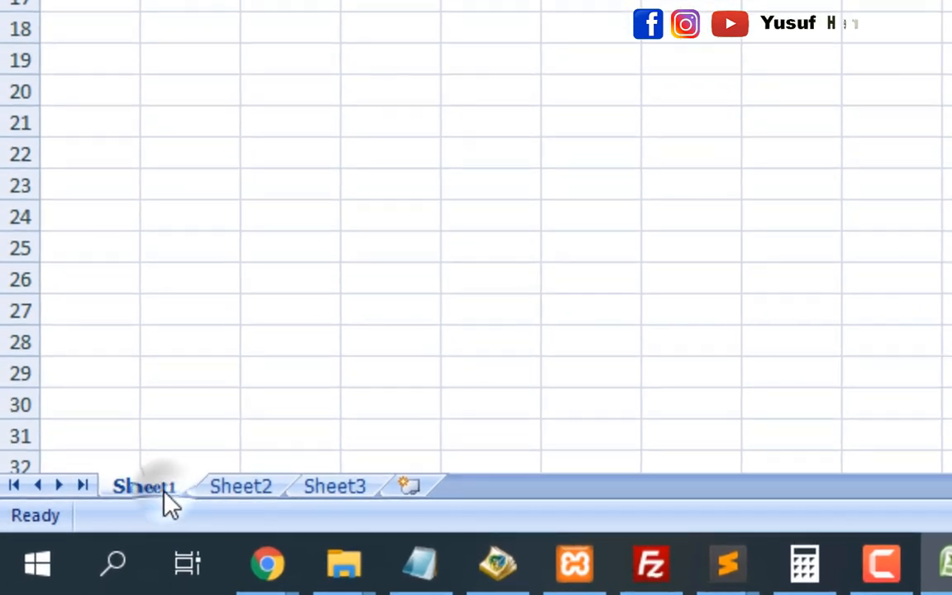
click(232, 489)
click(332, 491)
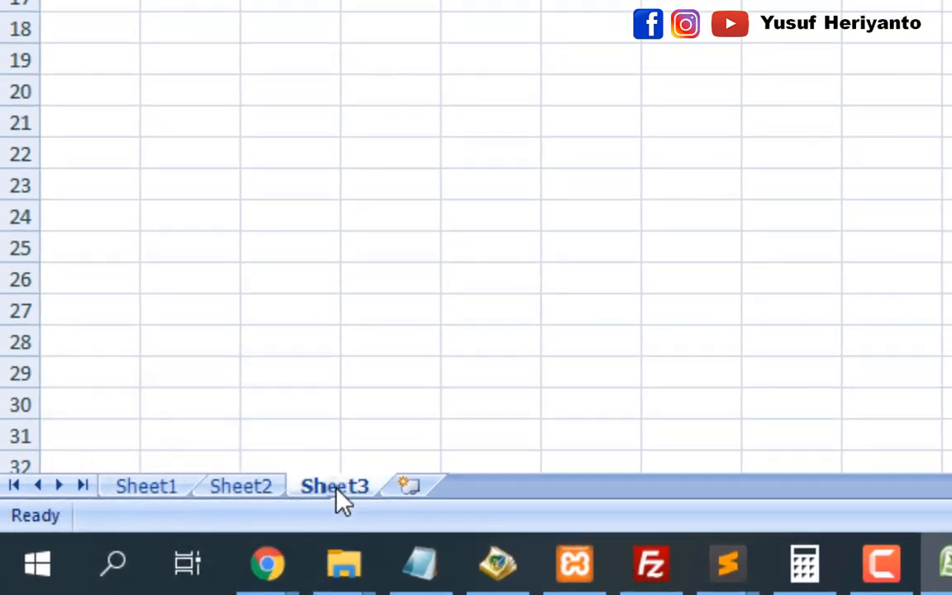
click(170, 487)
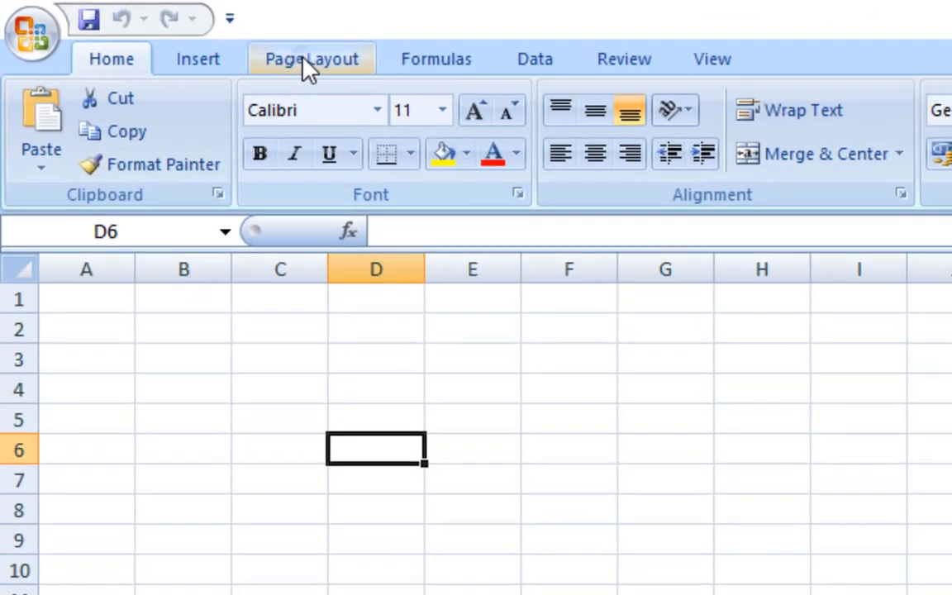
- Open the custom margins settings and examine the margin, orientation, scaling and paper size options of the page setup
click(134, 27)
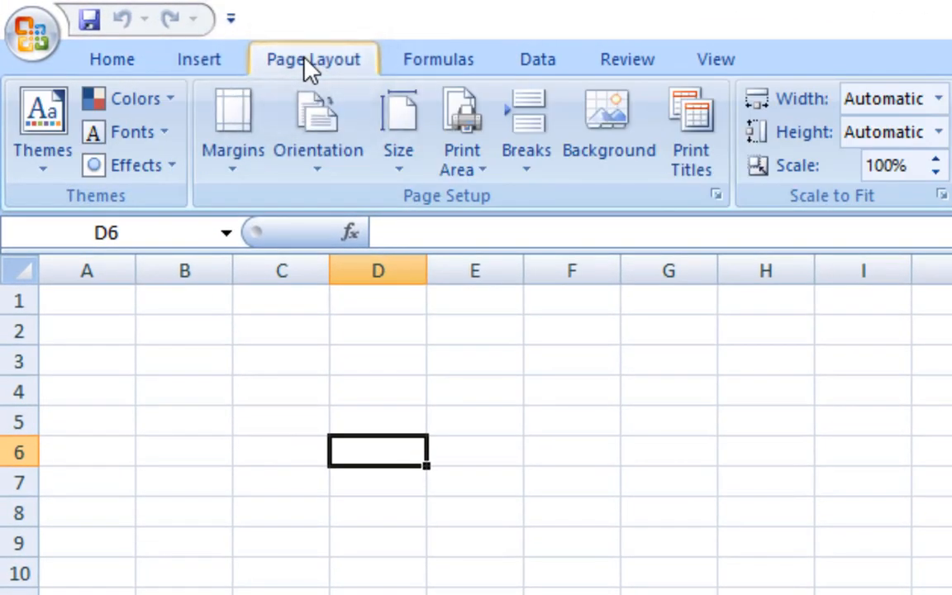
click(243, 183)
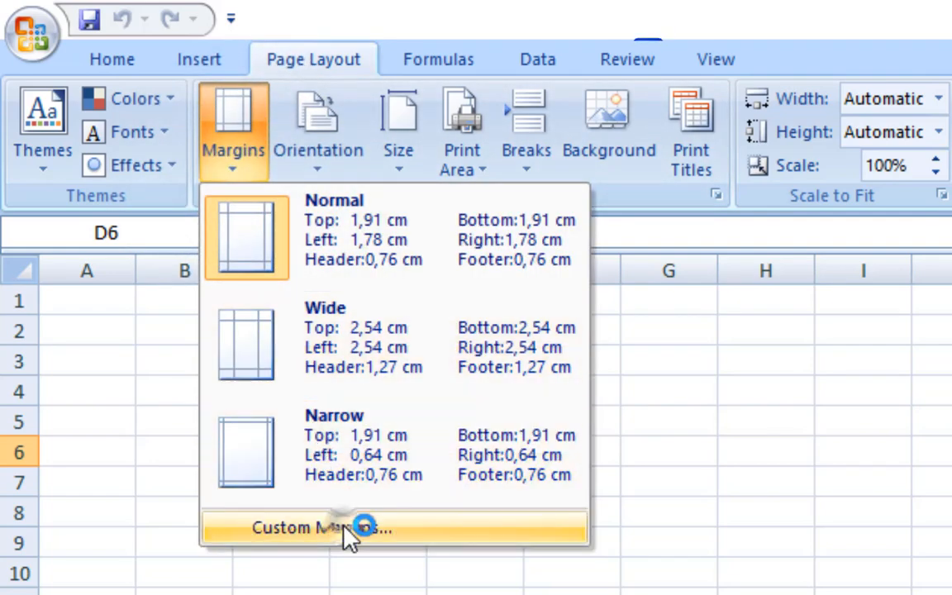
click(340, 526)
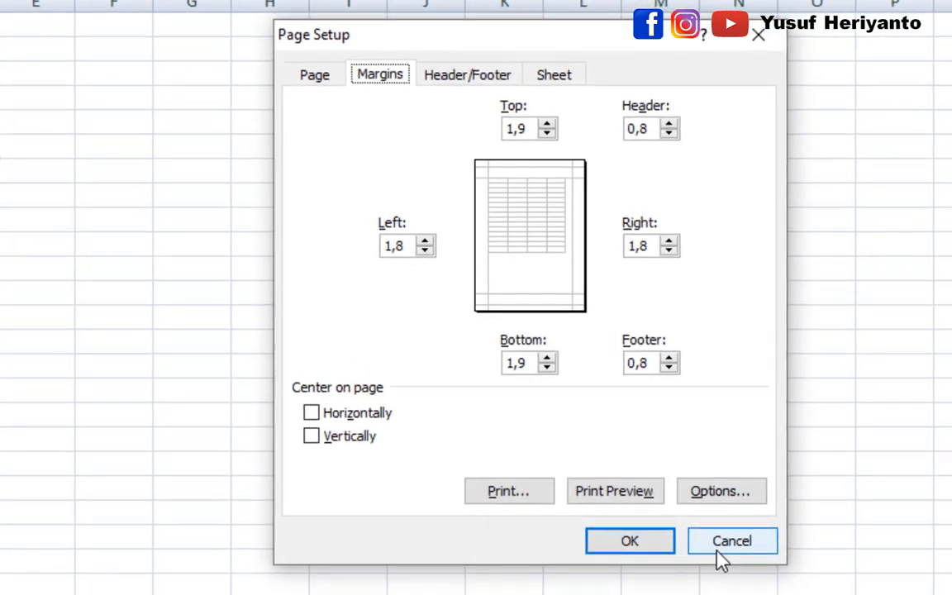
click(321, 81)
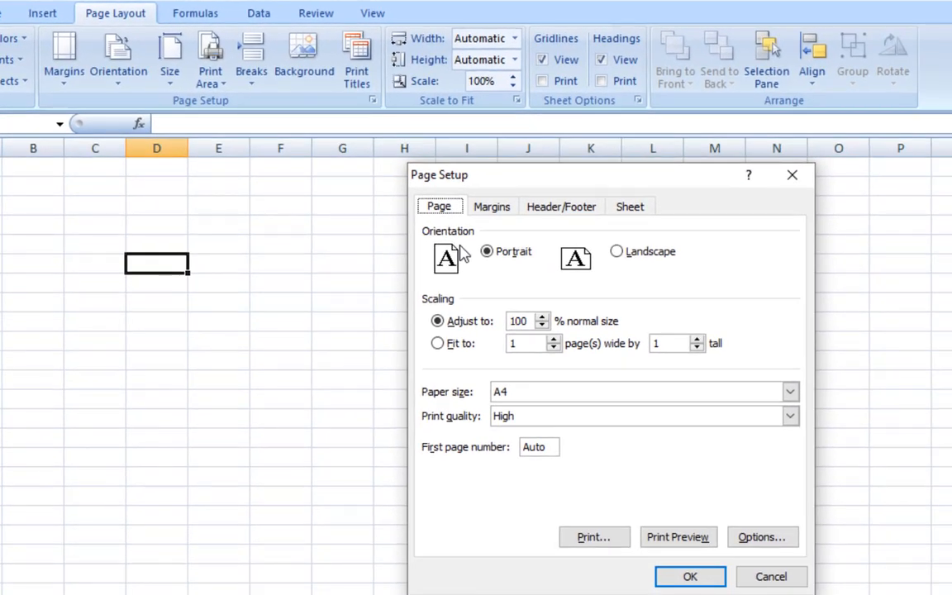
click(505, 394)
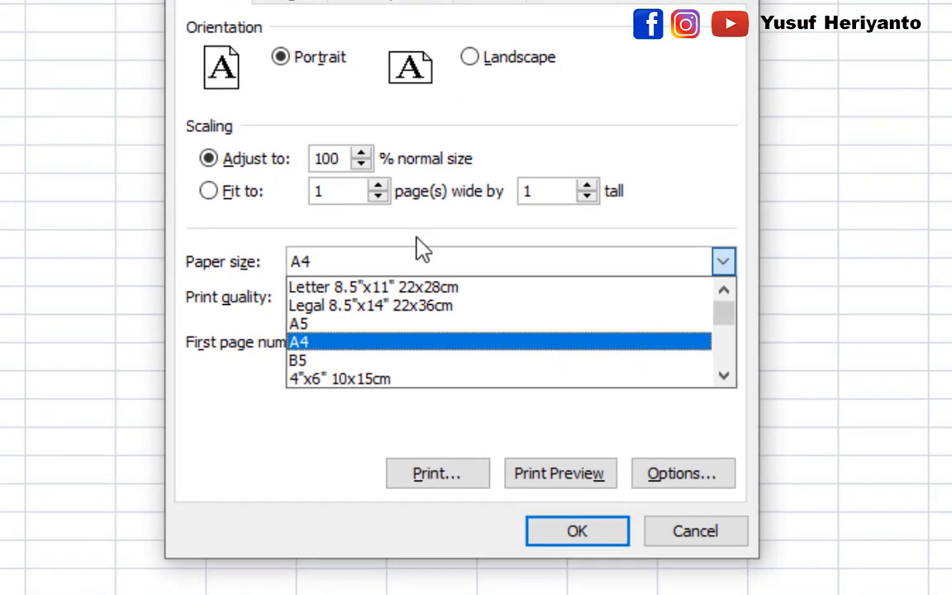
click(455, 279)
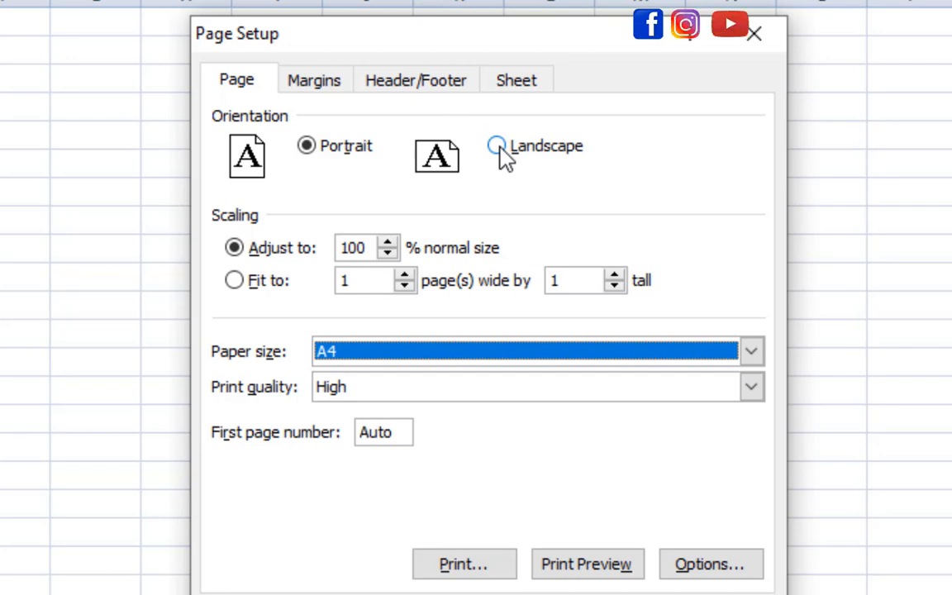
- Examine the header and footer settings, including the custom header's sections, and leave the page setup without changes
click(435, 90)
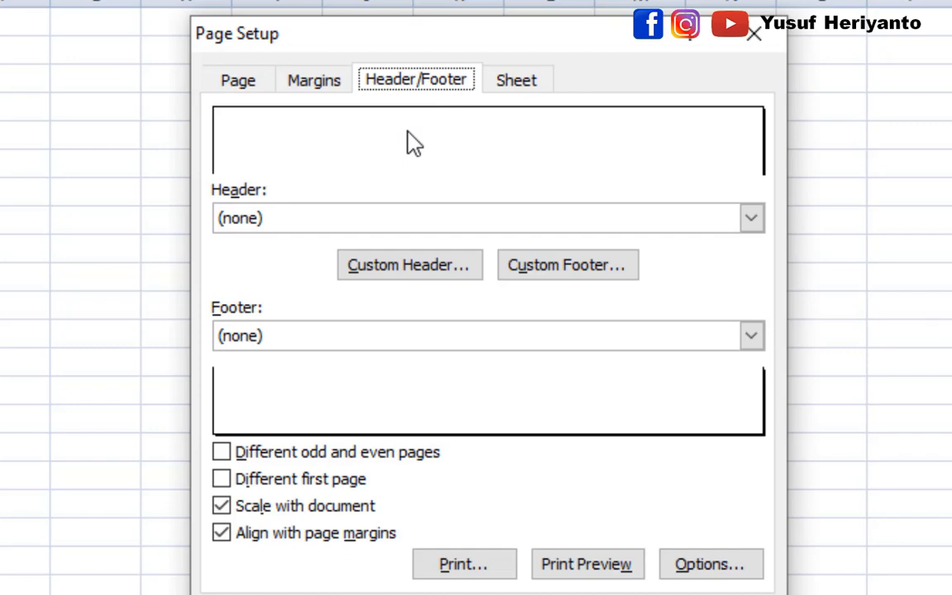
click(385, 276)
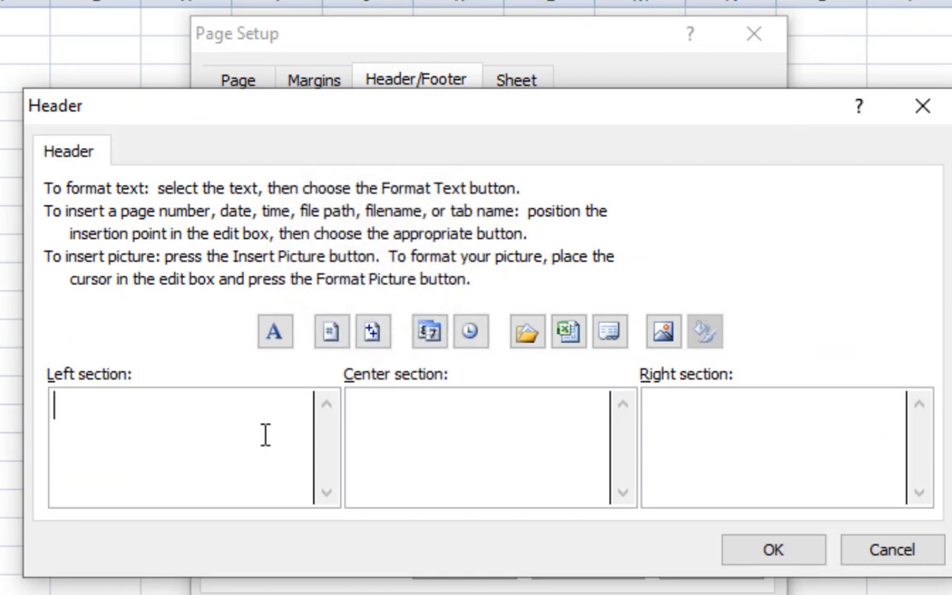
click(384, 421)
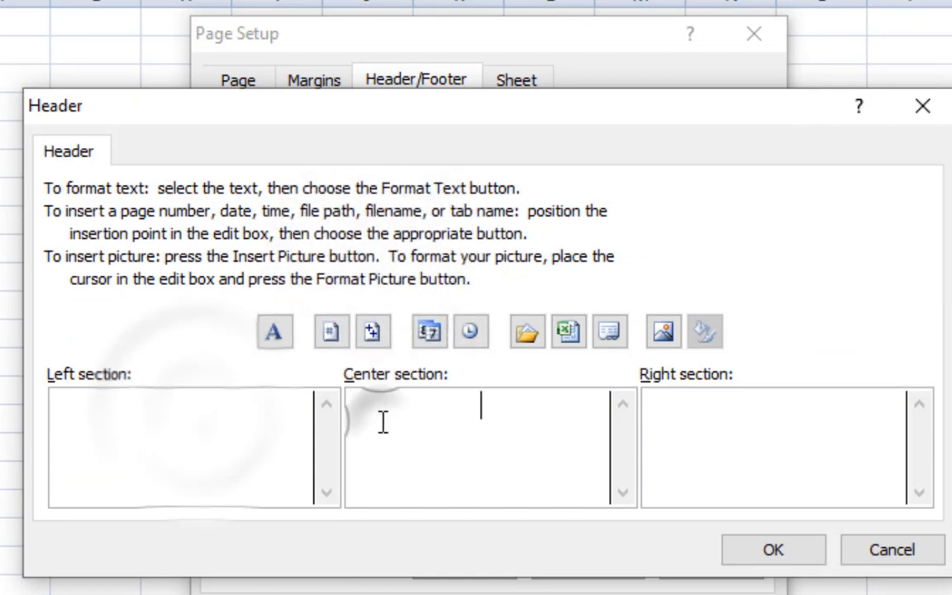
click(715, 438)
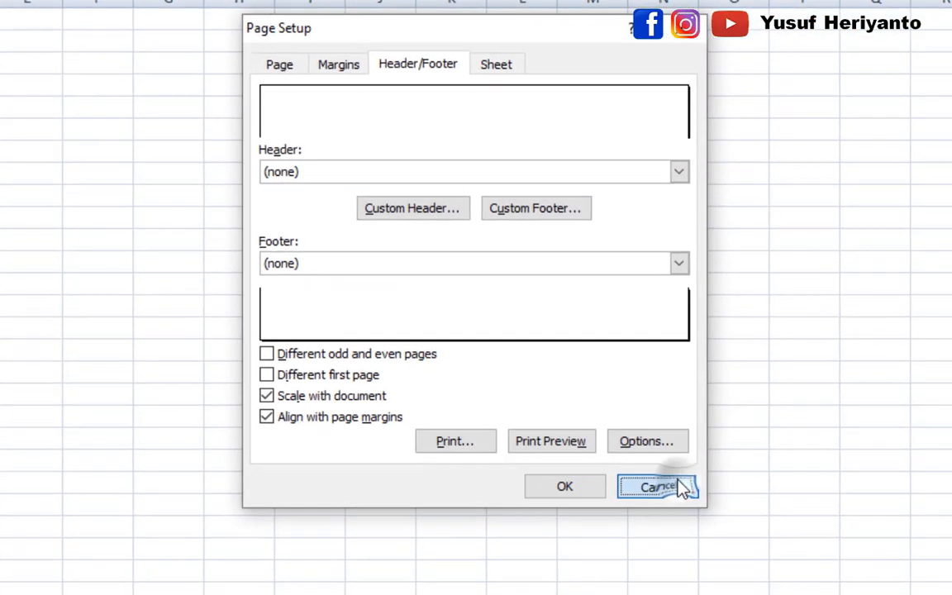
click(679, 488)
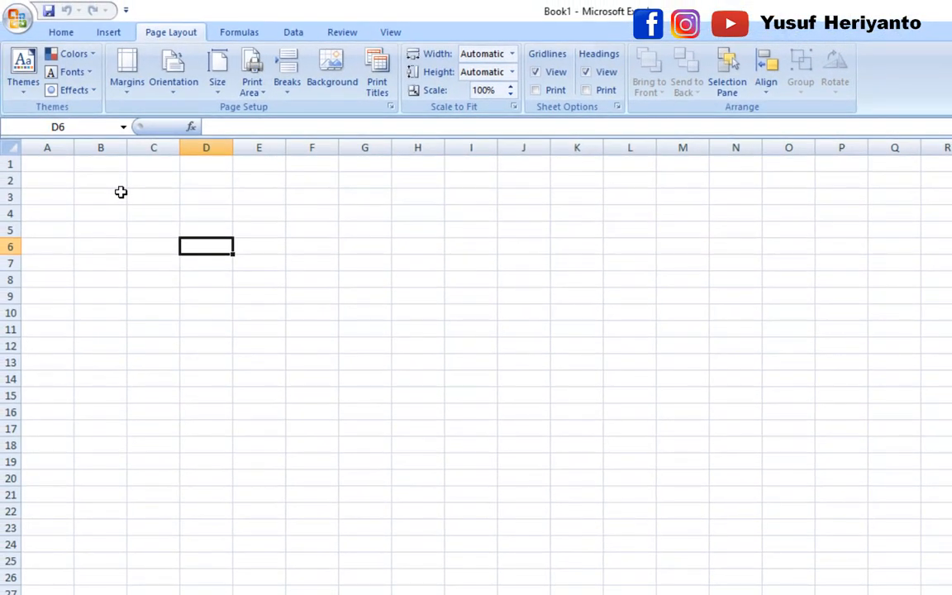
- Check the available print area options without applying any, and select cell B2
click(122, 193)
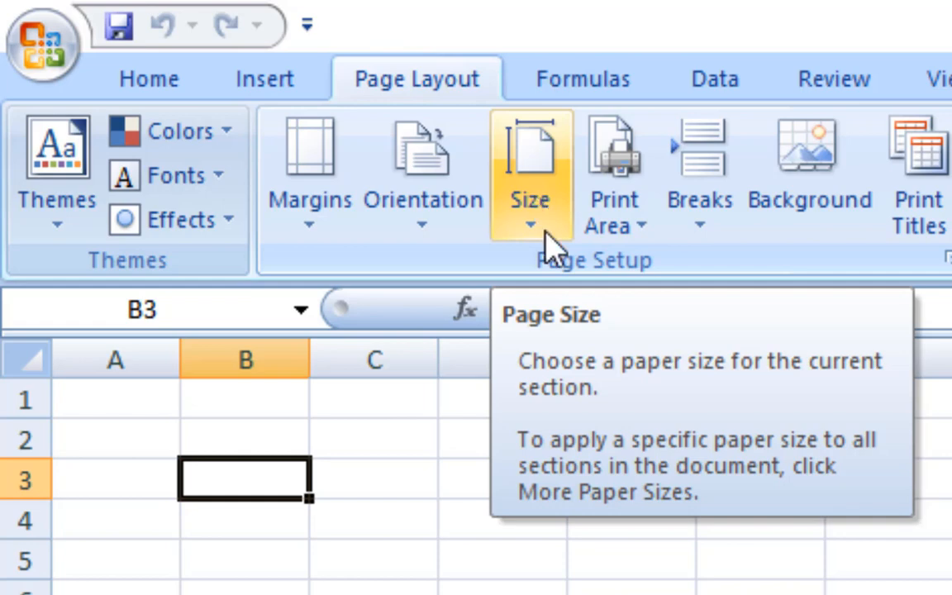
click(613, 246)
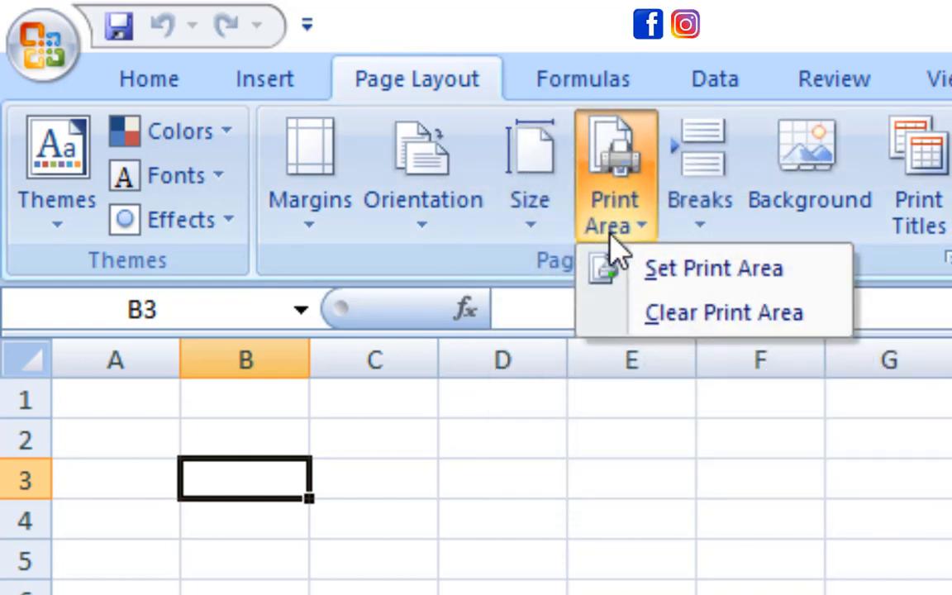
click(291, 435)
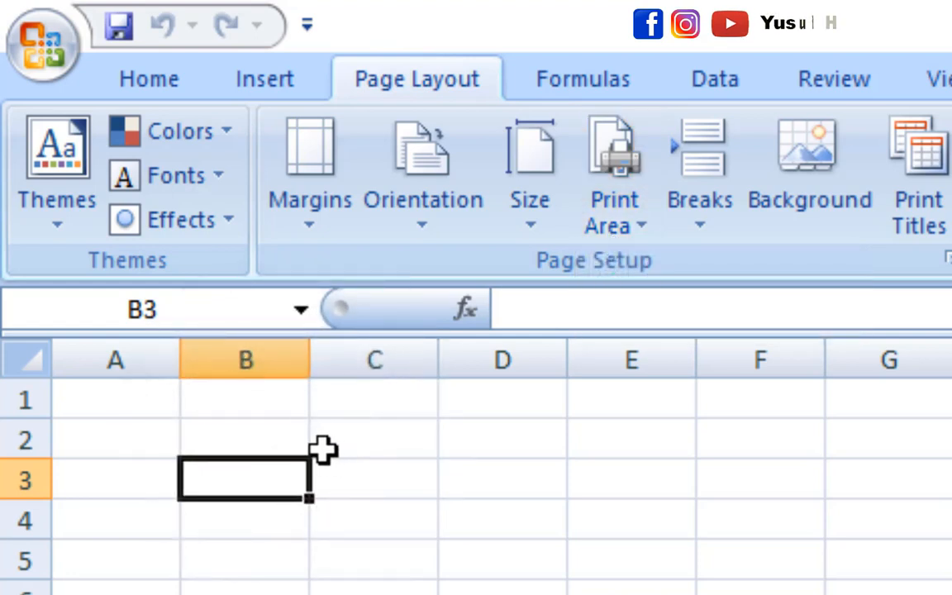
click(302, 444)
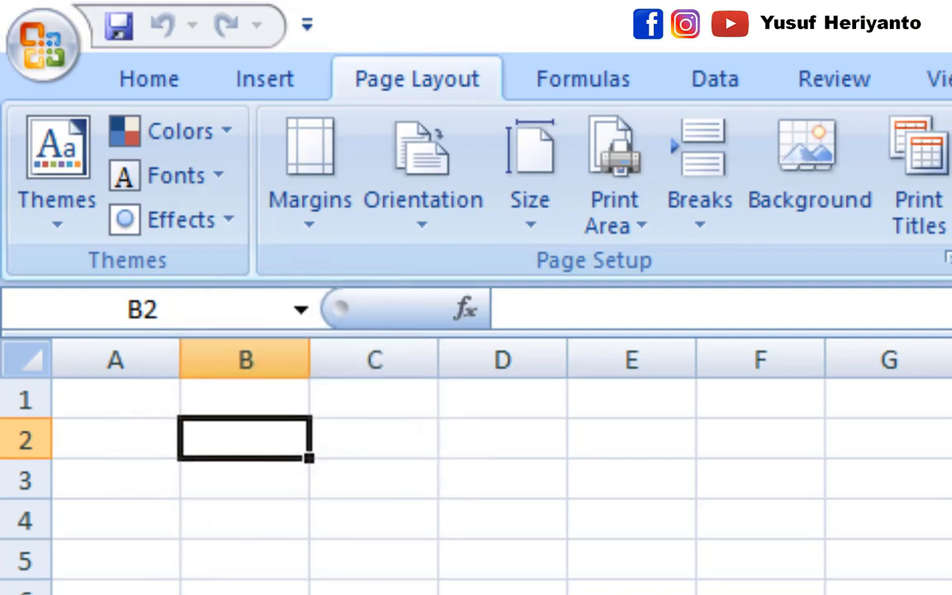
text(daftar ni)
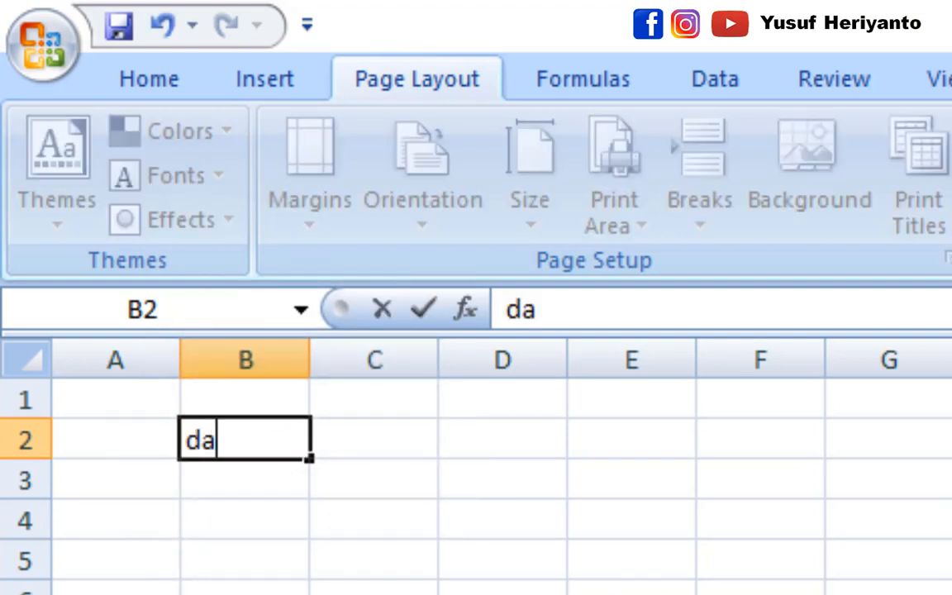
key(BackSpace)
key(BackSpace)
key(BackSpace)
key(BackSpace)
key(BackSpace)
key(BackSpace)
key(BackSpace)
key(BackSpace)
key(BackSpace)
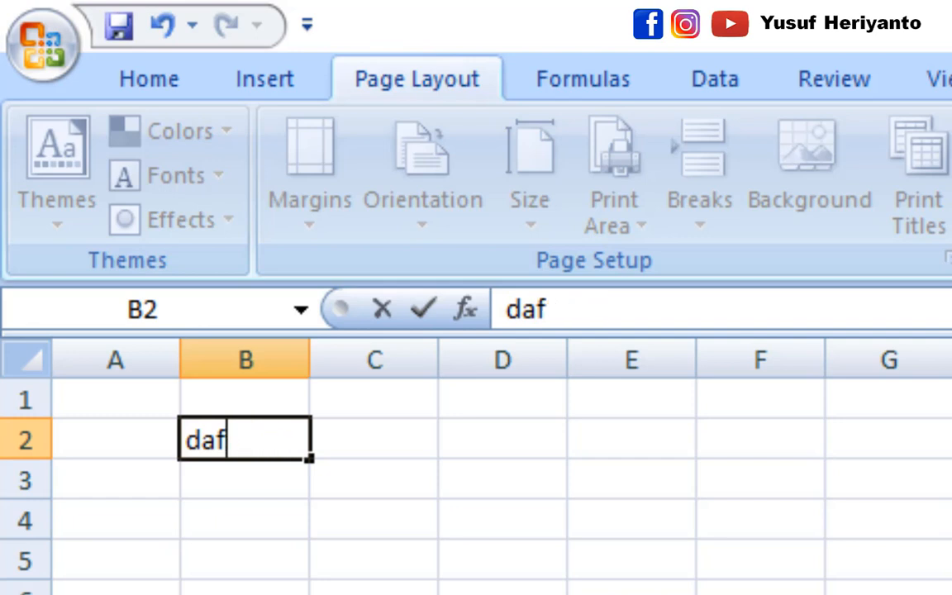
text(N)
key(BackSpace)
- Enter the title "DAFTAR NILAI APLIKOM 2020" in cell B2
text(DAFTAR NILAI K)
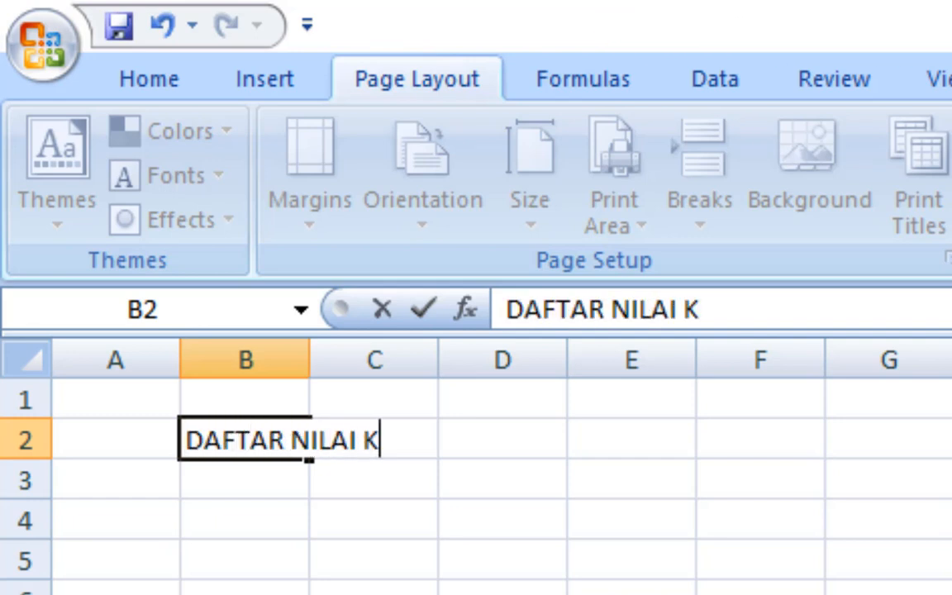
key(BackSpace)
text(A)
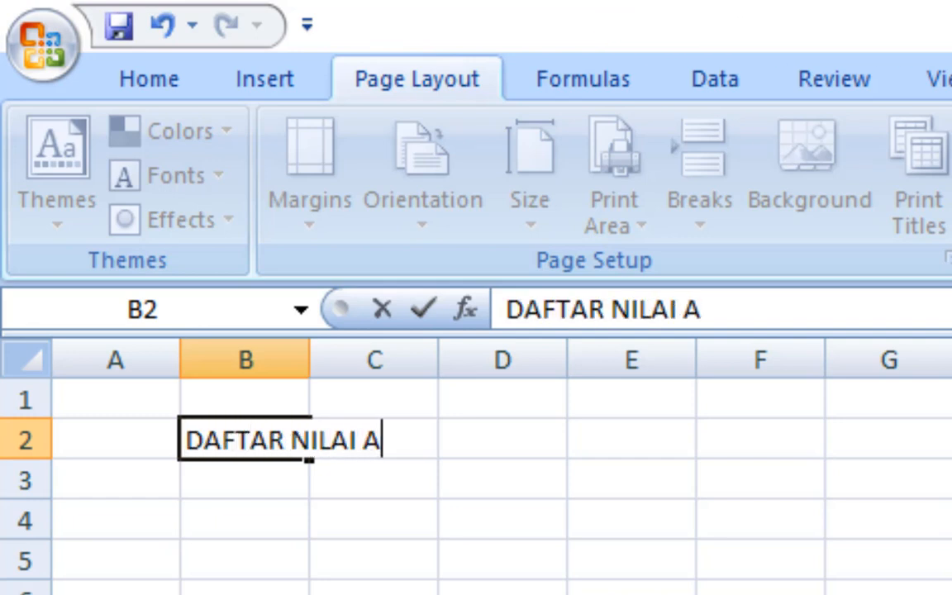
text(PLIKOM )
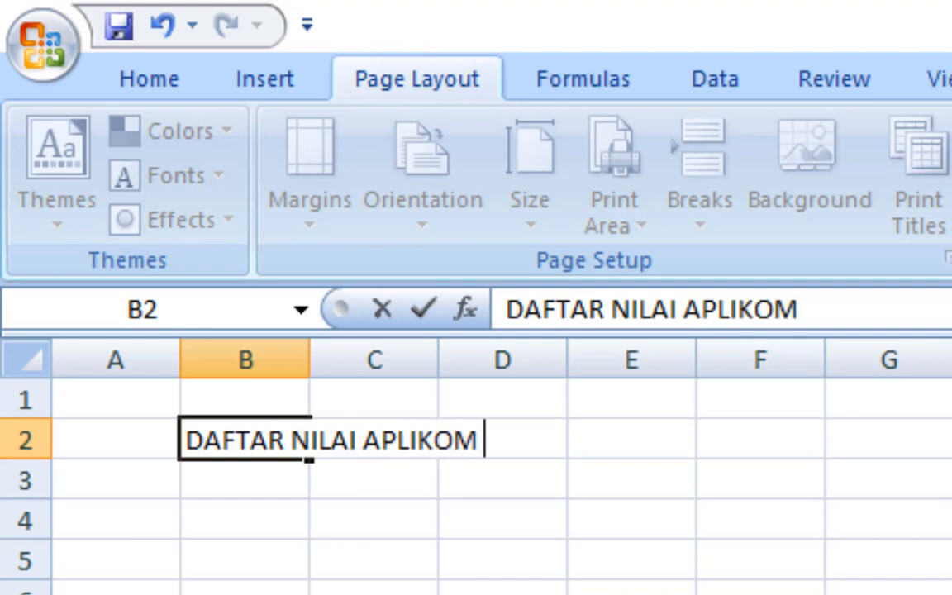
text(2020)
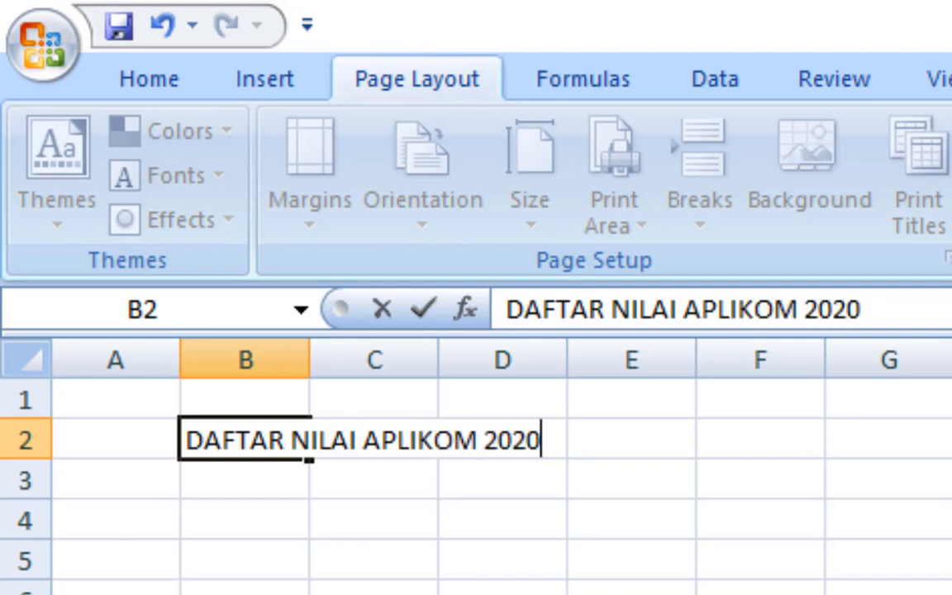
key(Return)
- Enter the column headings NO, NIM and NAMA in cells B3, C3 and D3
text(NO)
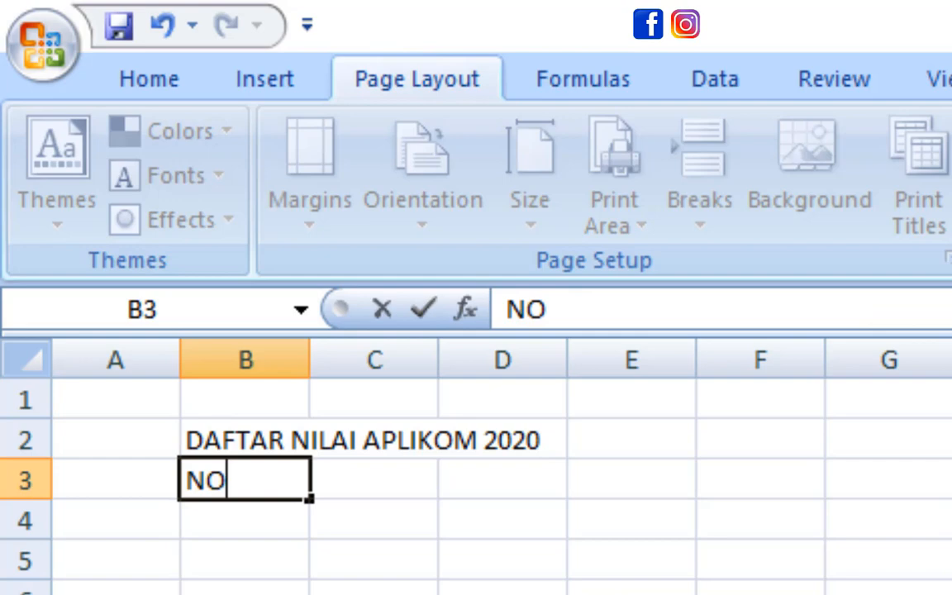
key(Tab)
text(NIM)
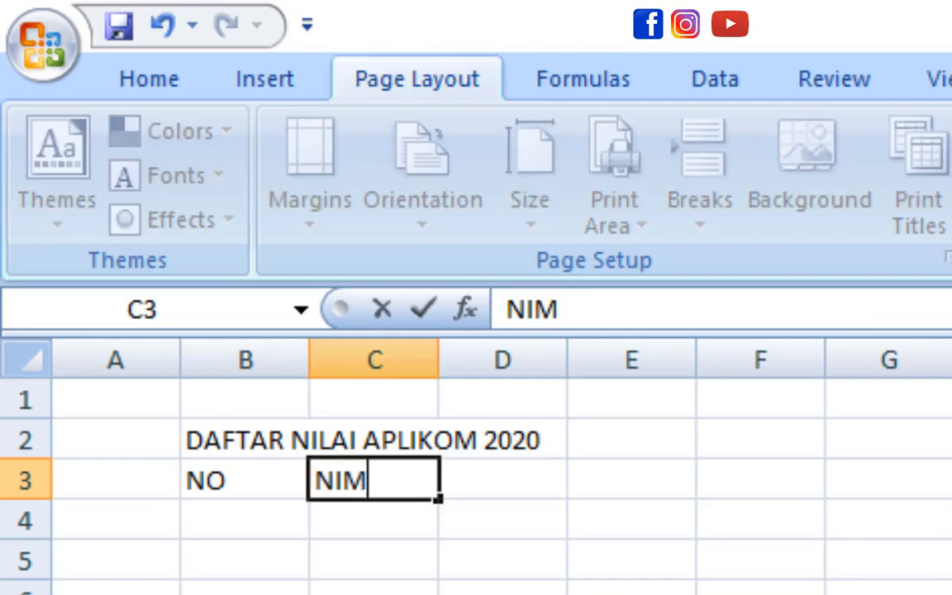
key(Tab)
text(NAMA)
key(Tab)
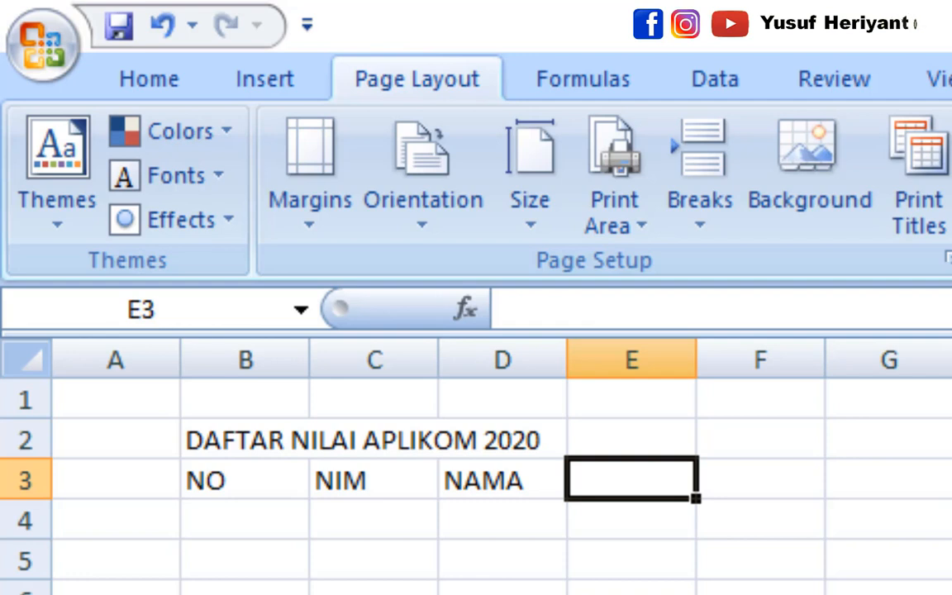
- Enter the column headings NILAI ANGKA, NILAI HURUF and STATUS in cells E3, F3 and G3
text(NILAI ANGKA)
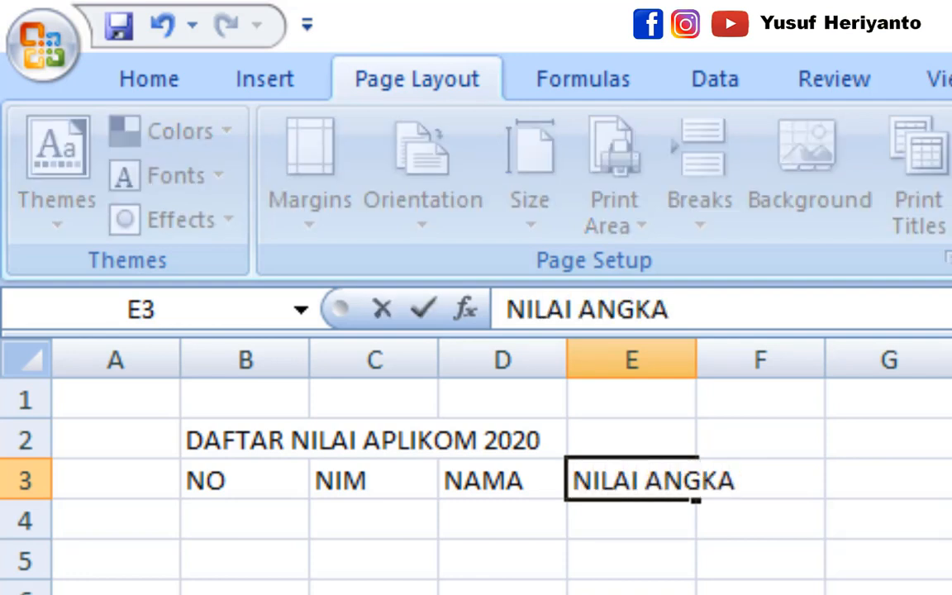
key(Tab)
text(NILAI H)
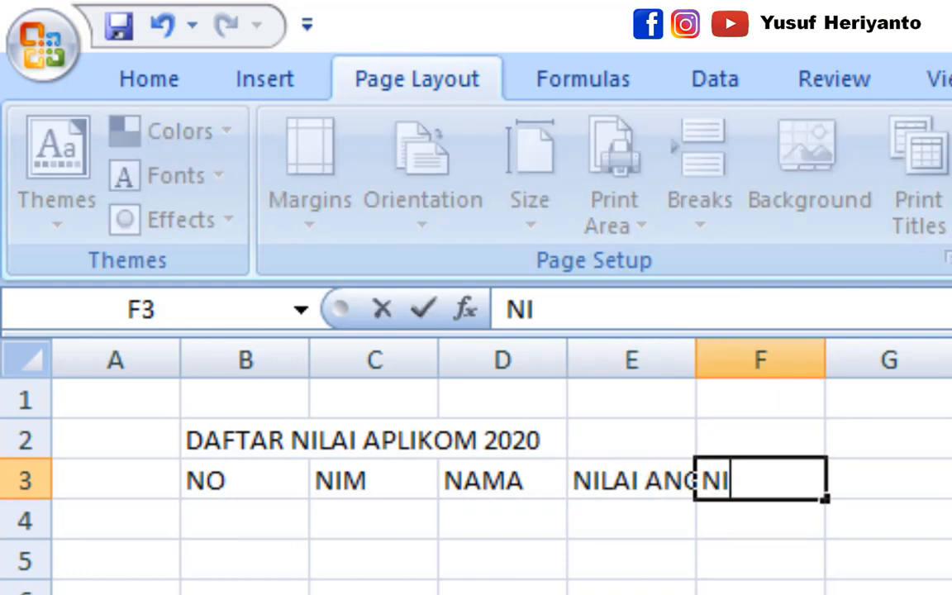
text(URU)
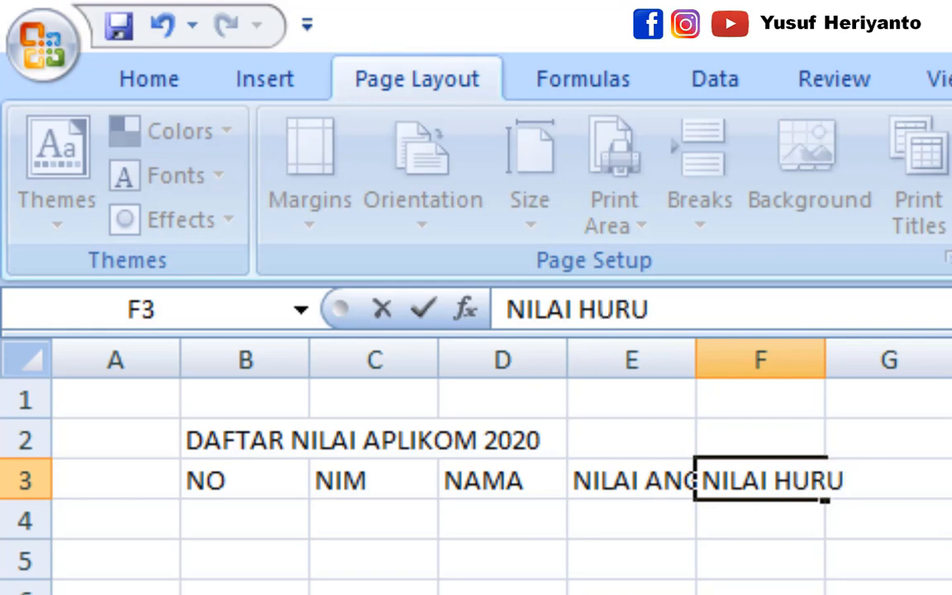
text(F)
key(Tab)
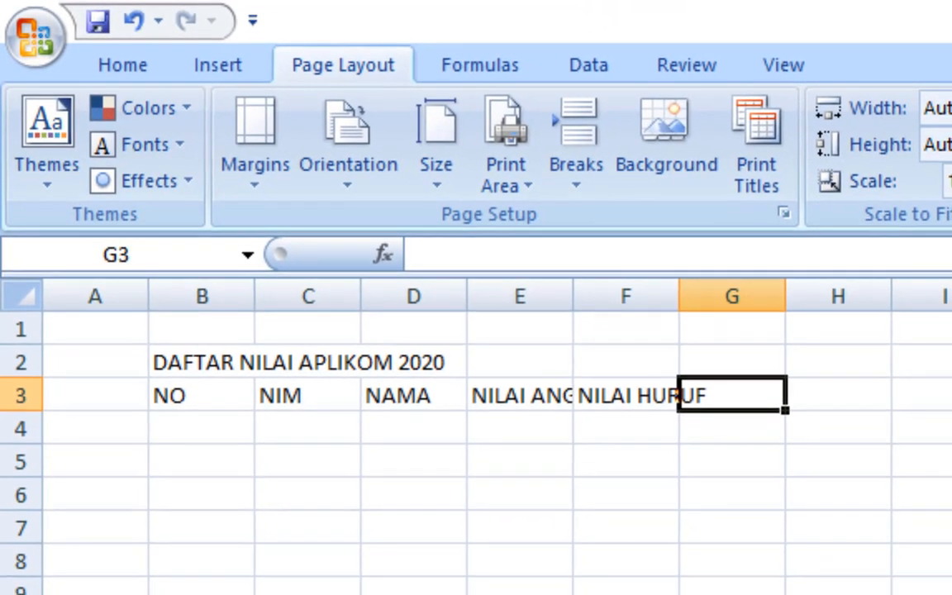
text(STATUS)
key(Return)
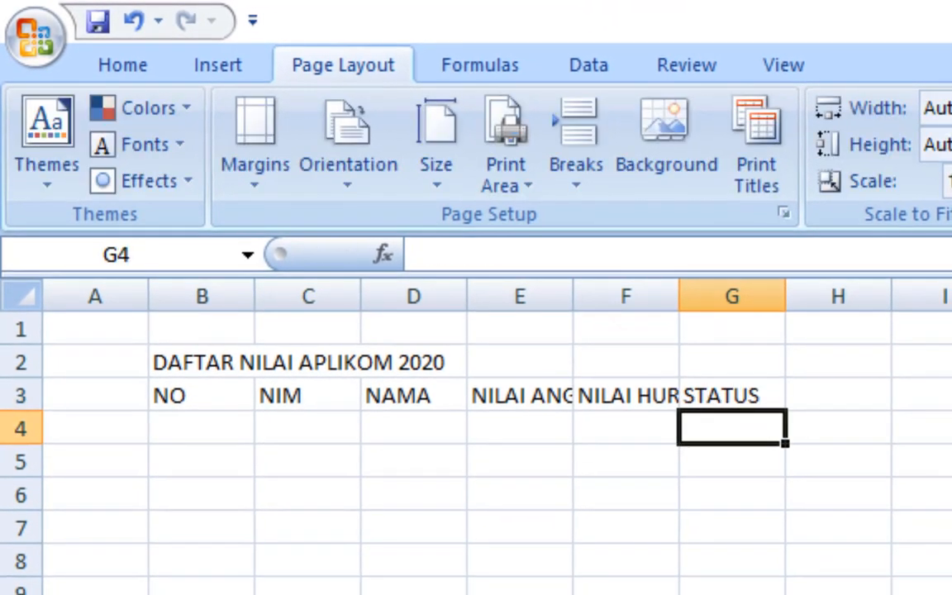
- Auto-fit the widths of columns F and E to their headings
double_click(679, 296)
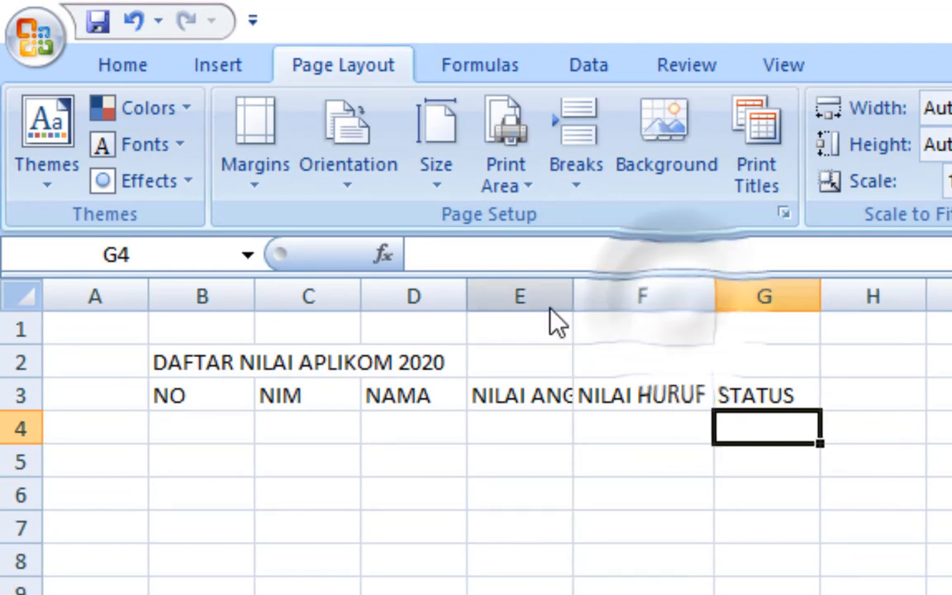
drag(581, 284, 581, 284)
double_click(581, 284)
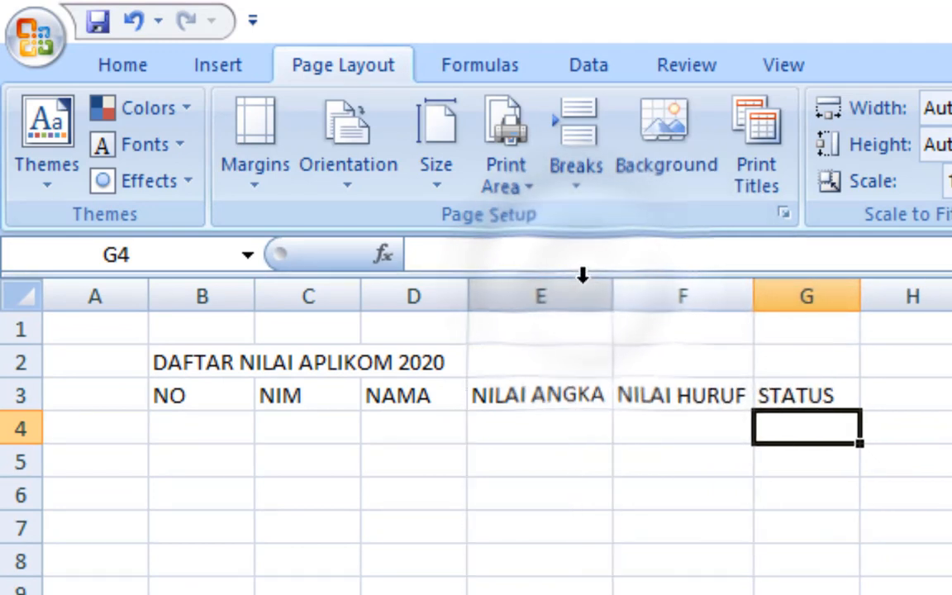
- Merge and center the title across cells B2 to G2
click(165, 361)
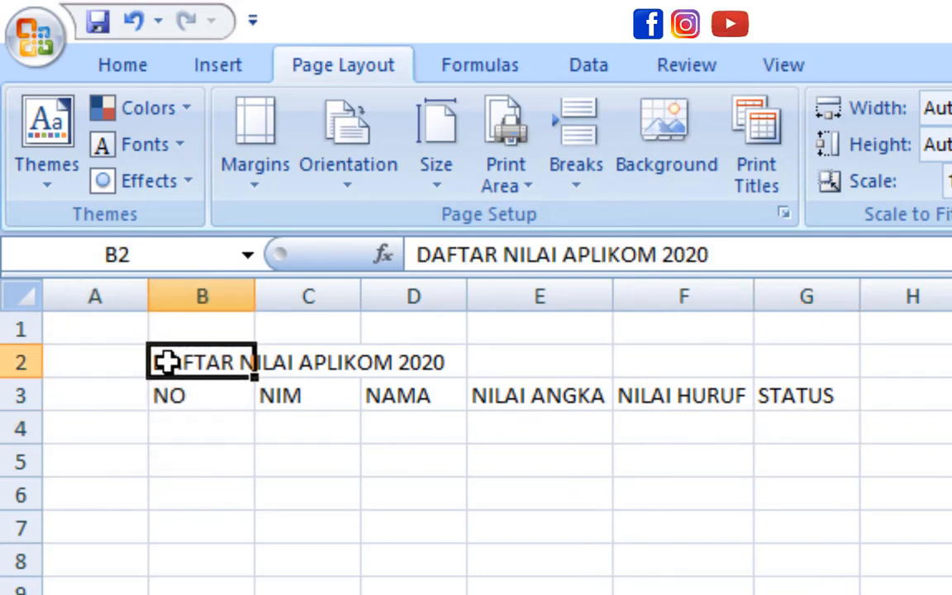
drag(165, 361, 796, 356)
click(133, 65)
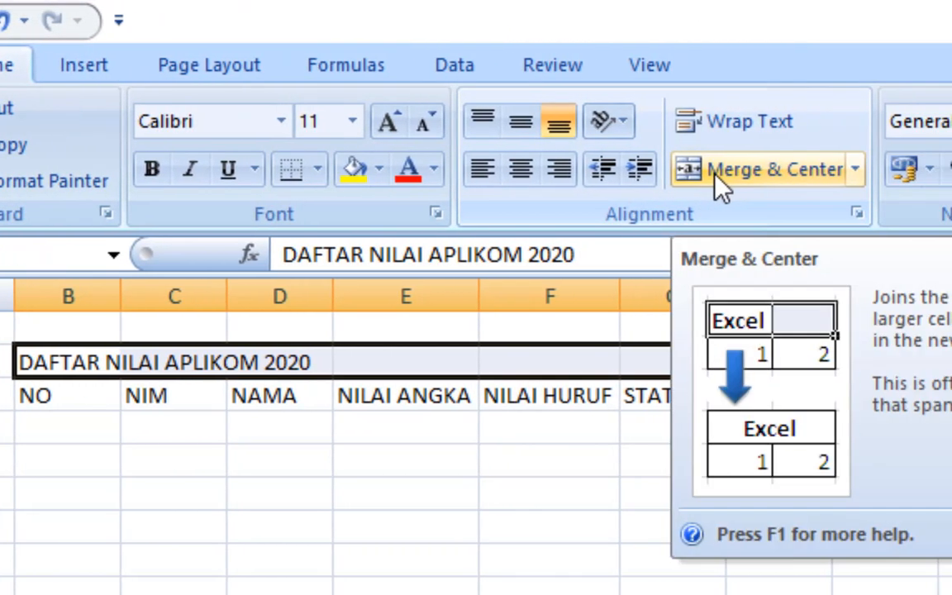
click(716, 177)
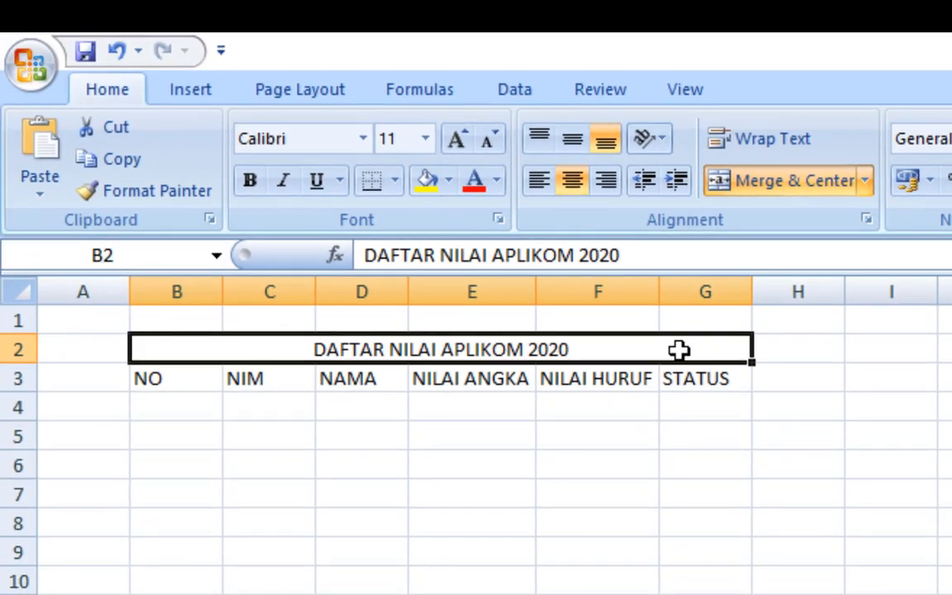
- Increase the title's font size to 18 and make it bold
click(456, 139)
click(457, 139)
click(458, 141)
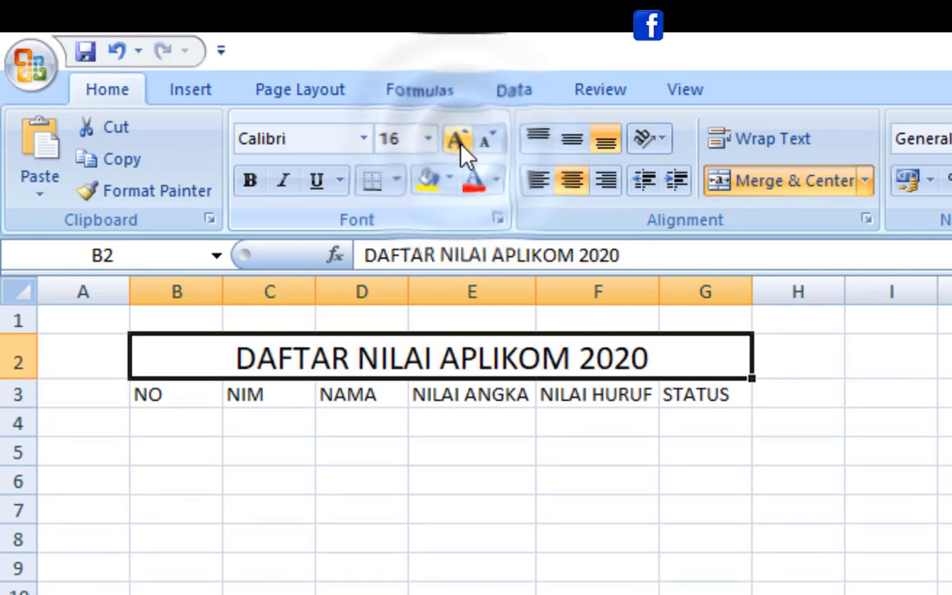
click(457, 141)
click(249, 180)
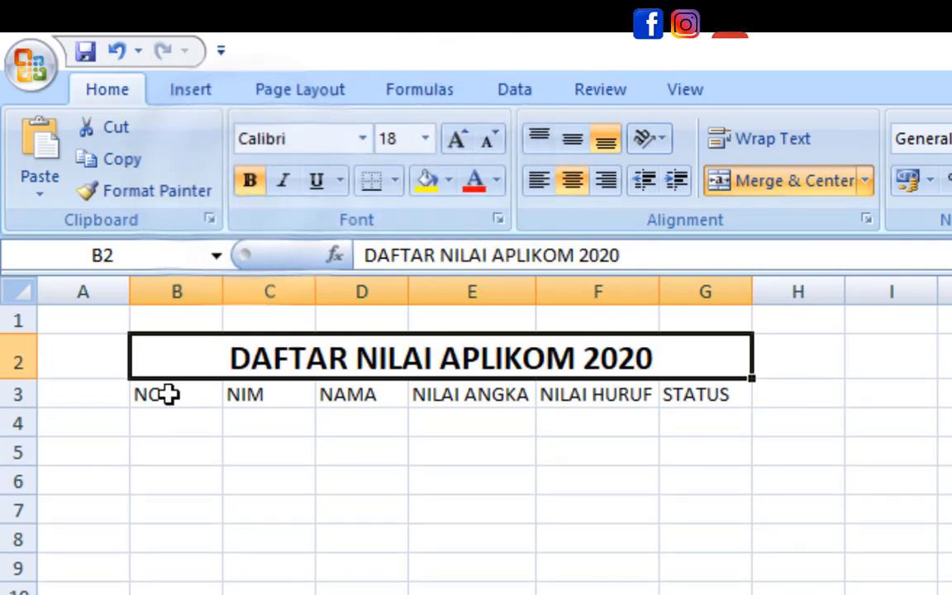
- Apply all borders to the table range B3:G8
mouse_move(168, 394)
mouse_down()
mouse_move(584, 389)
mouse_move(691, 551)
mouse_up()
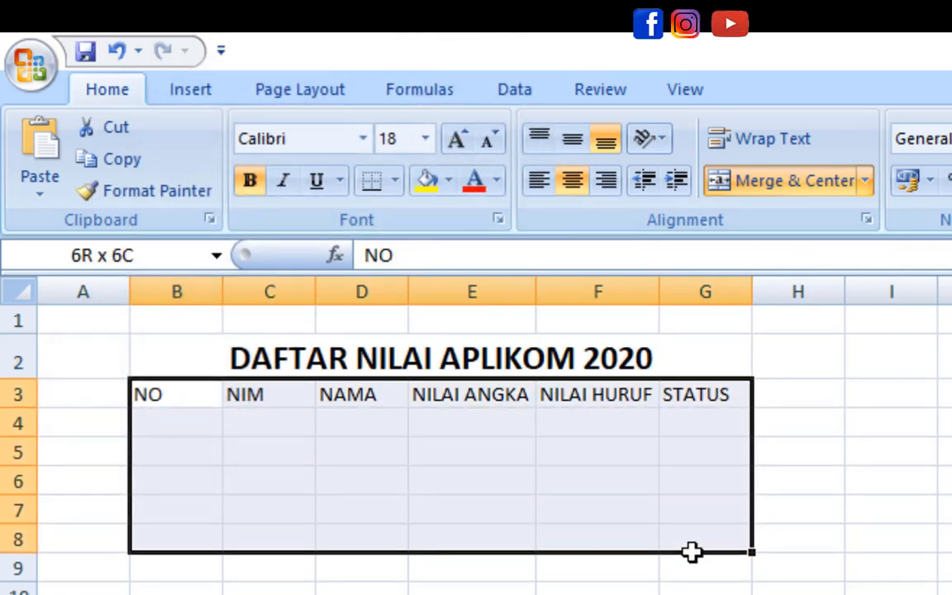
click(395, 180)
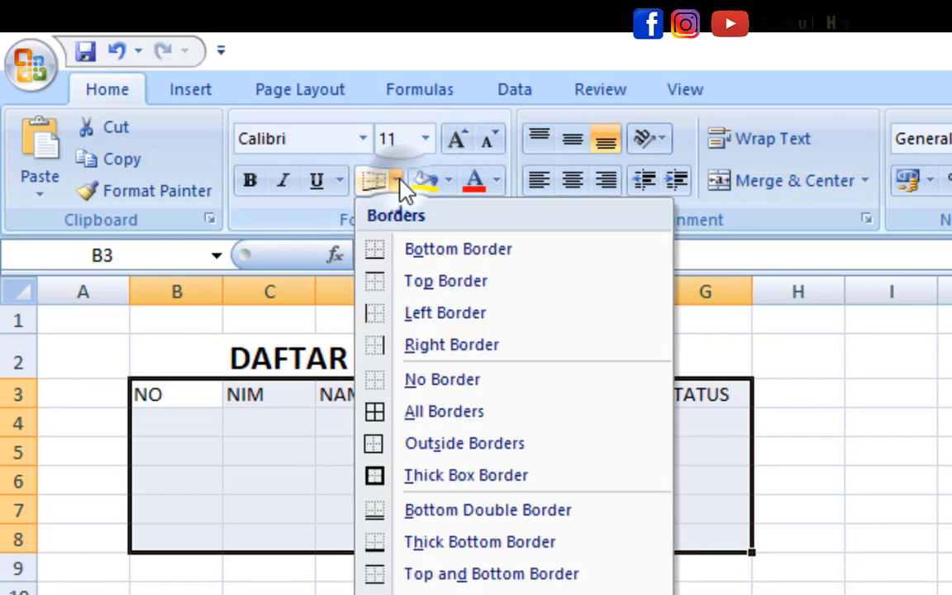
click(436, 417)
click(548, 562)
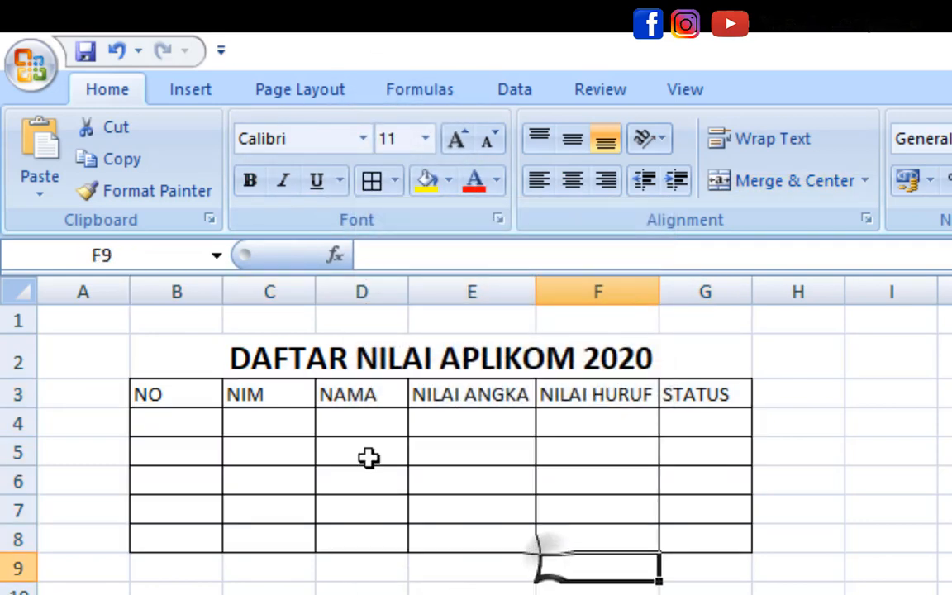
- Format the heading row B3:G3 with yellow fill, bold text and centered alignment
drag(172, 391, 727, 392)
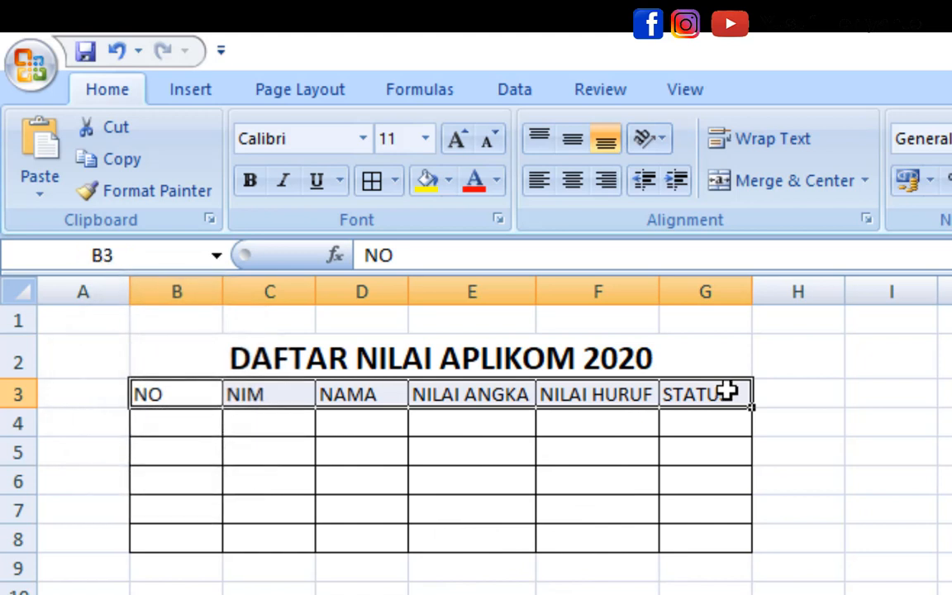
click(423, 188)
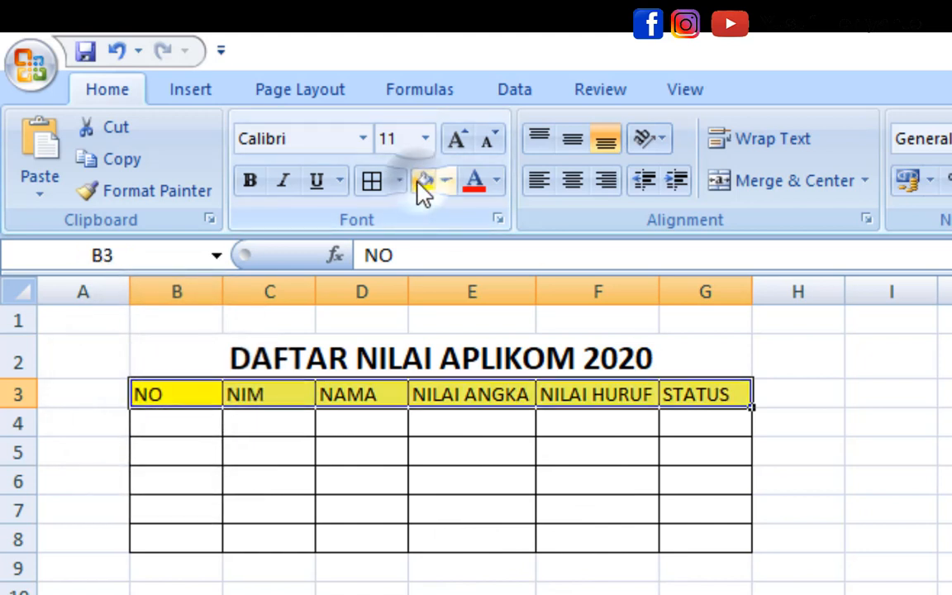
click(256, 182)
click(572, 182)
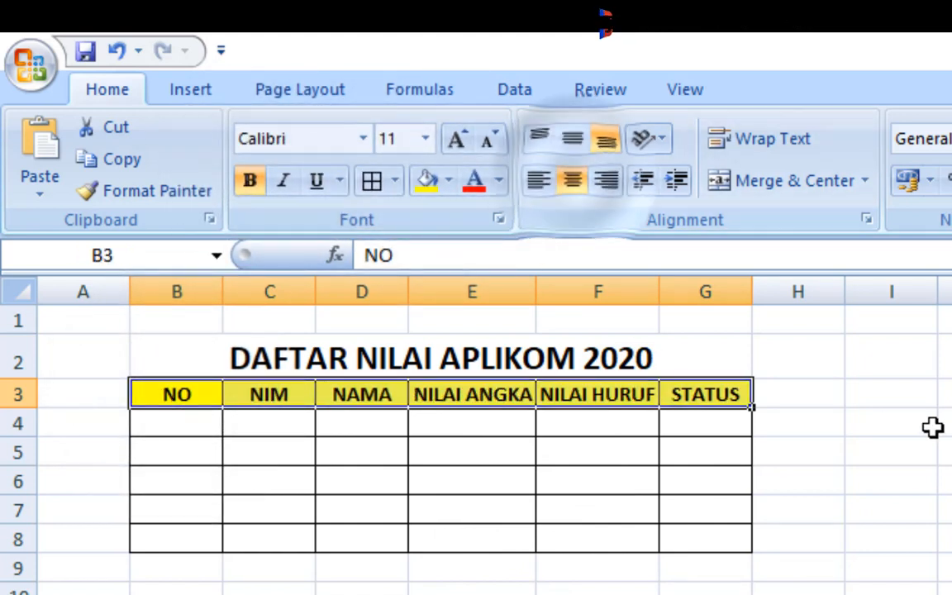
click(784, 507)
- Number the rows 1 to 5 in cells B4:B8 as a filled series and center the numbers
click(196, 419)
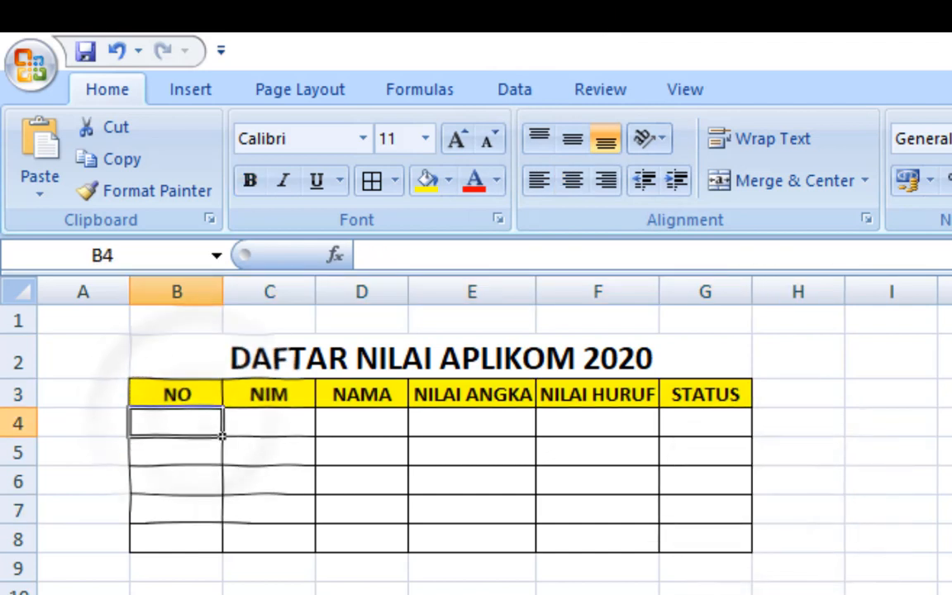
text(1)
key(Return)
text(2)
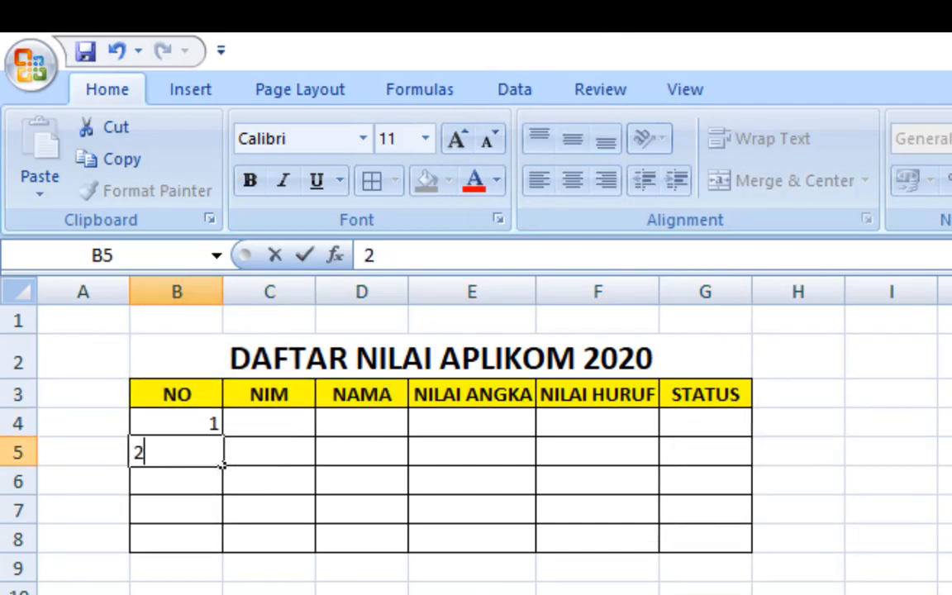
key(Return)
drag(158, 432, 216, 547)
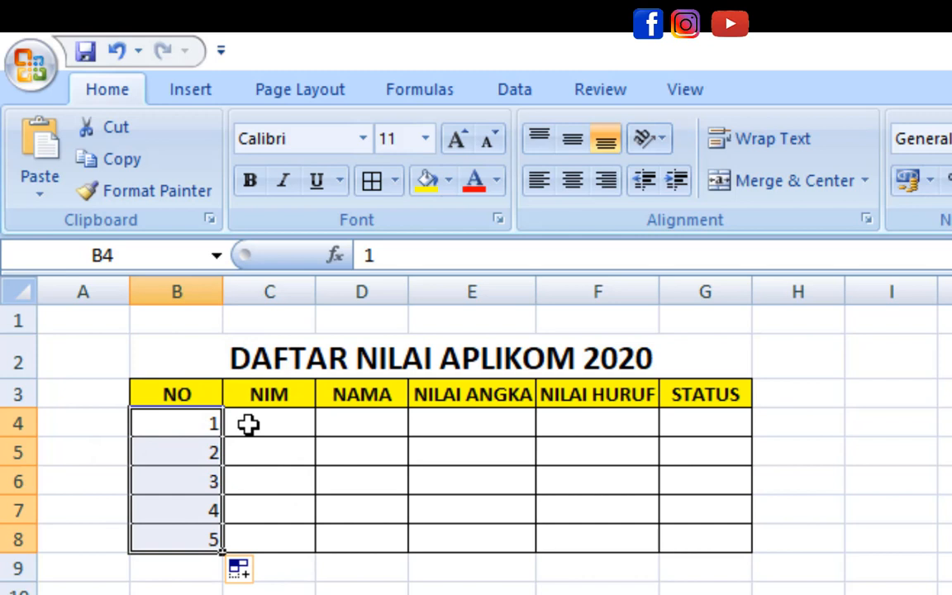
click(572, 182)
click(878, 460)
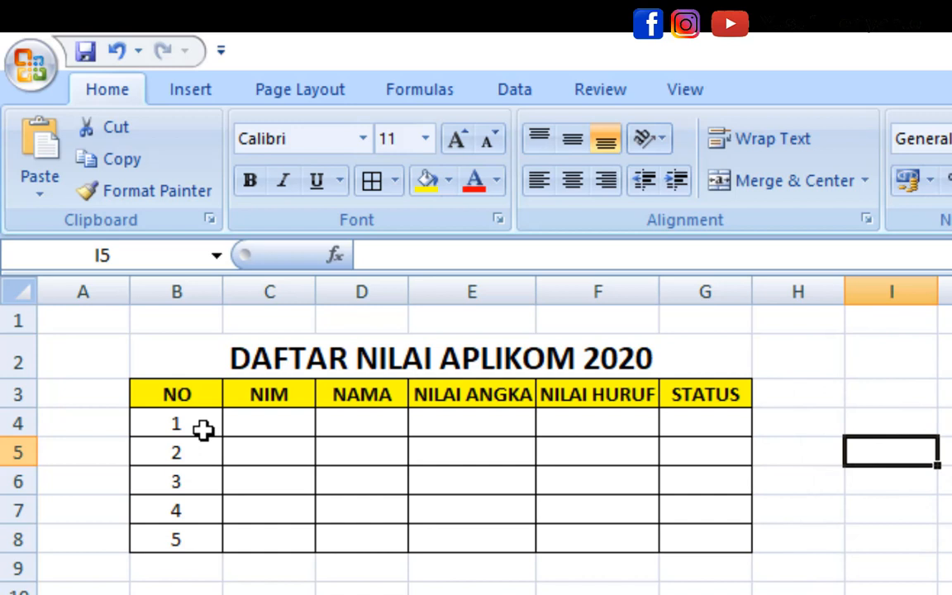
- Widen the NIM column C to nearly twice its width
click(203, 429)
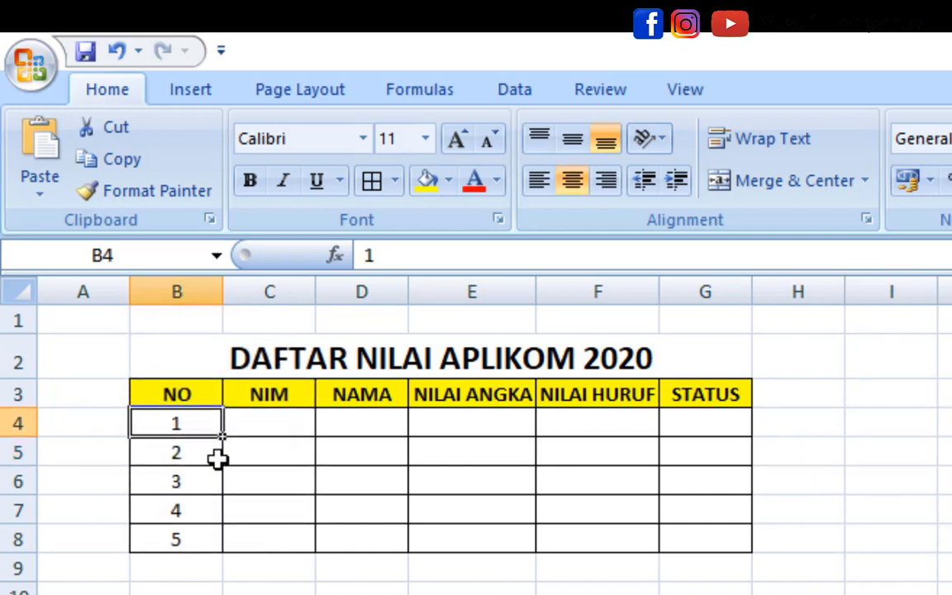
click(217, 457)
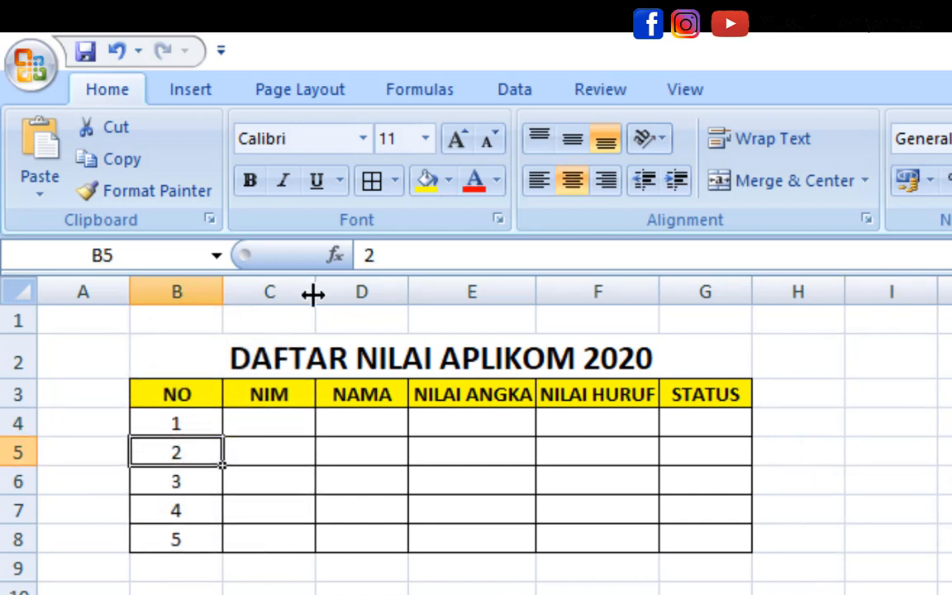
drag(314, 294, 394, 313)
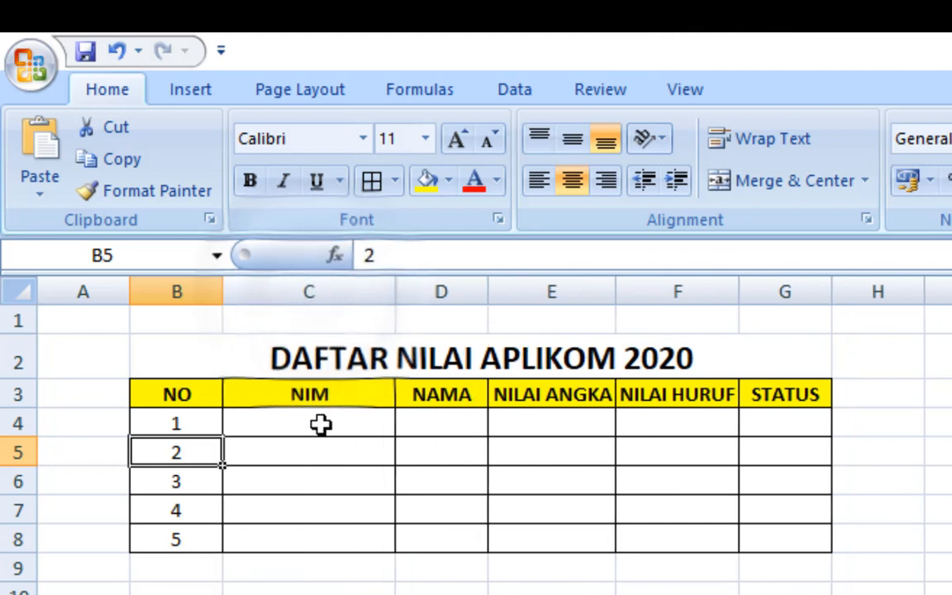
- Enter the first two consecutive student ID numbers in cells C4 and C5
click(319, 424)
text(10100)
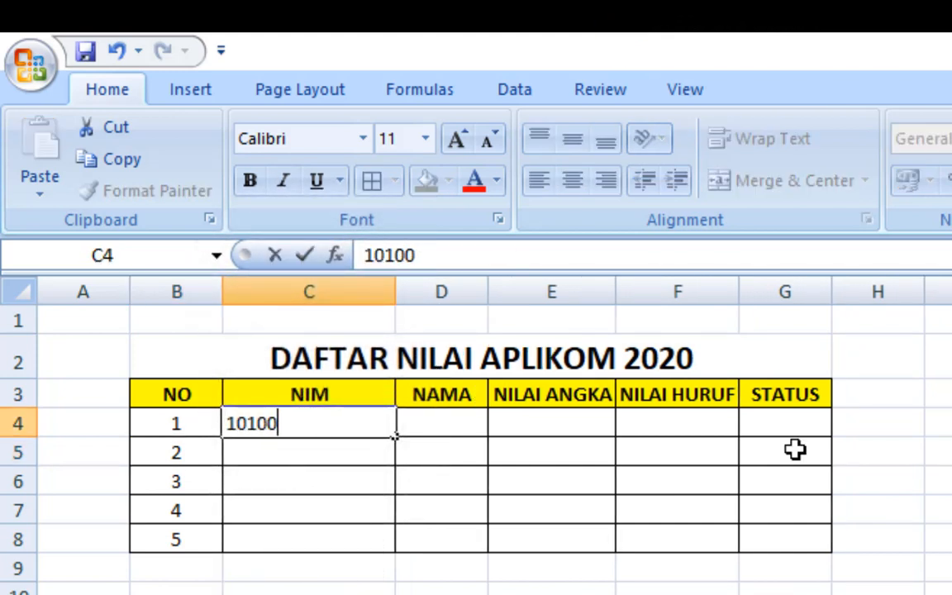
text(1)
key(Return)
text(10)
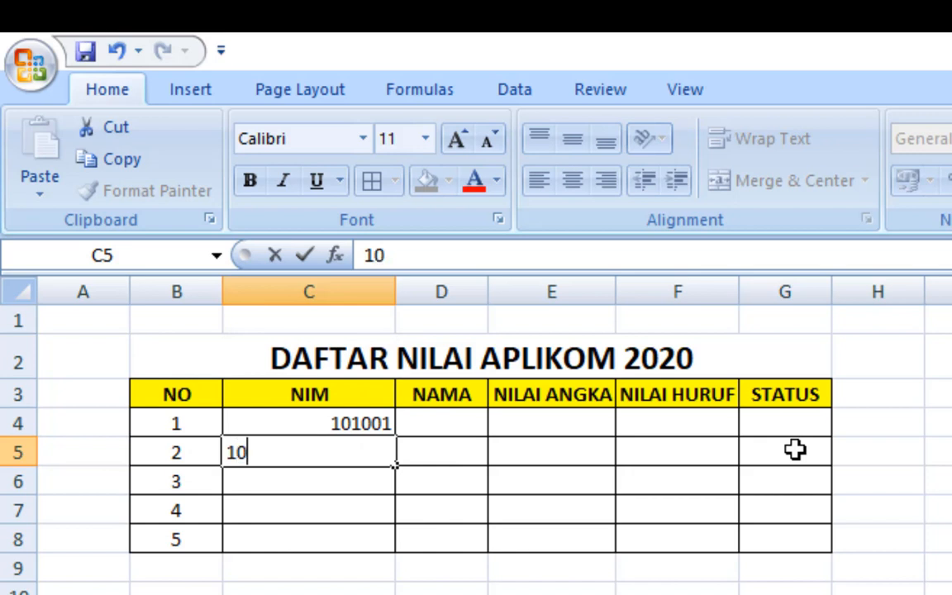
text(1002)
key(Return)
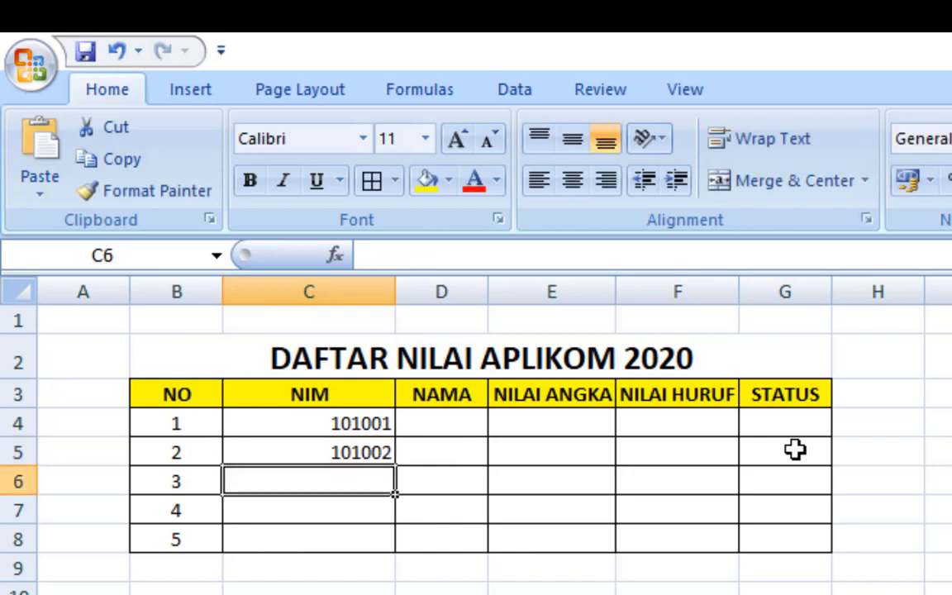
- Extend the student ID series from C4:C5 down to C8 and center the column's entries
drag(340, 413, 347, 451)
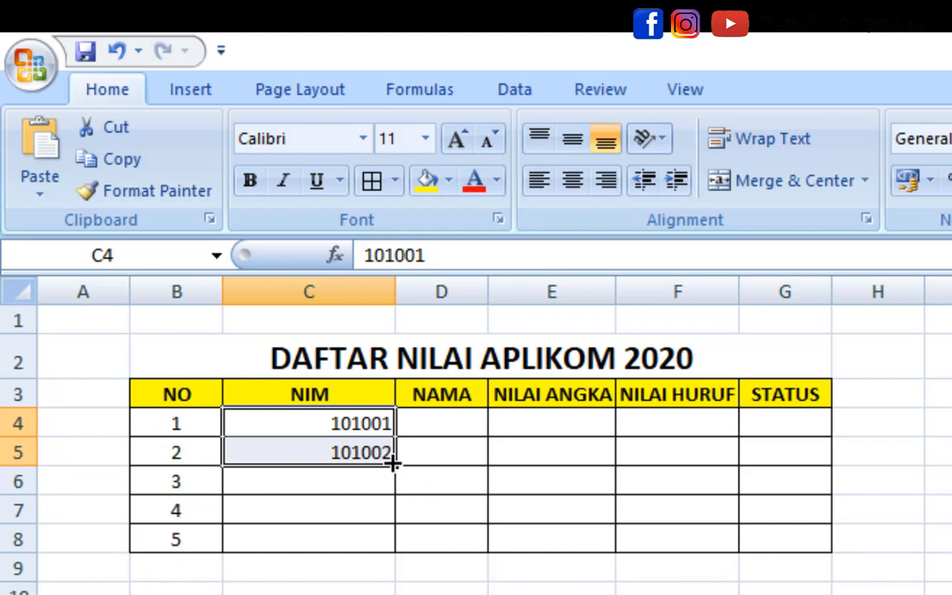
drag(394, 464, 394, 551)
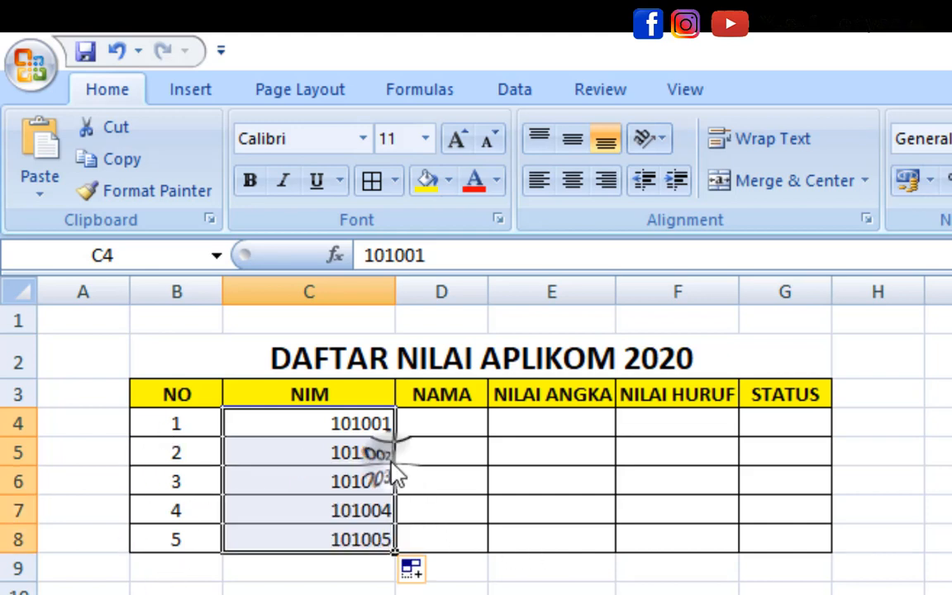
click(584, 181)
- Enter the five students' first names in the NAMA column, cells D4:D8
click(463, 421)
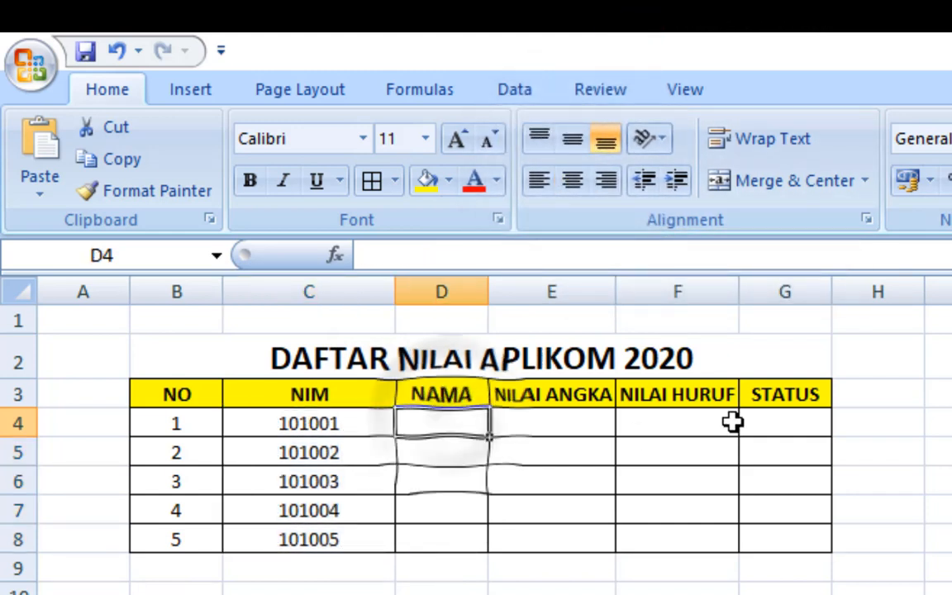
text(ADI)
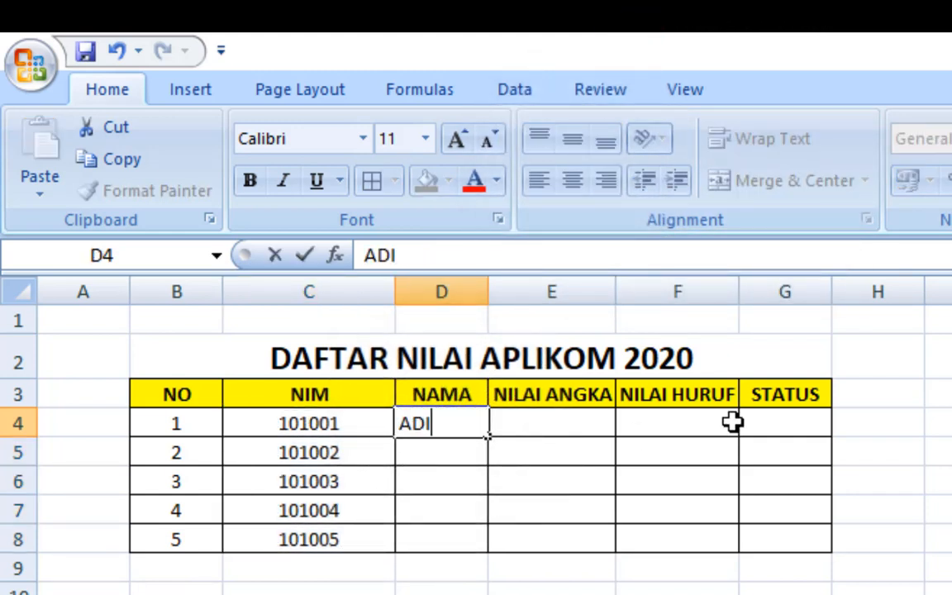
key(Return)
text(BUD)
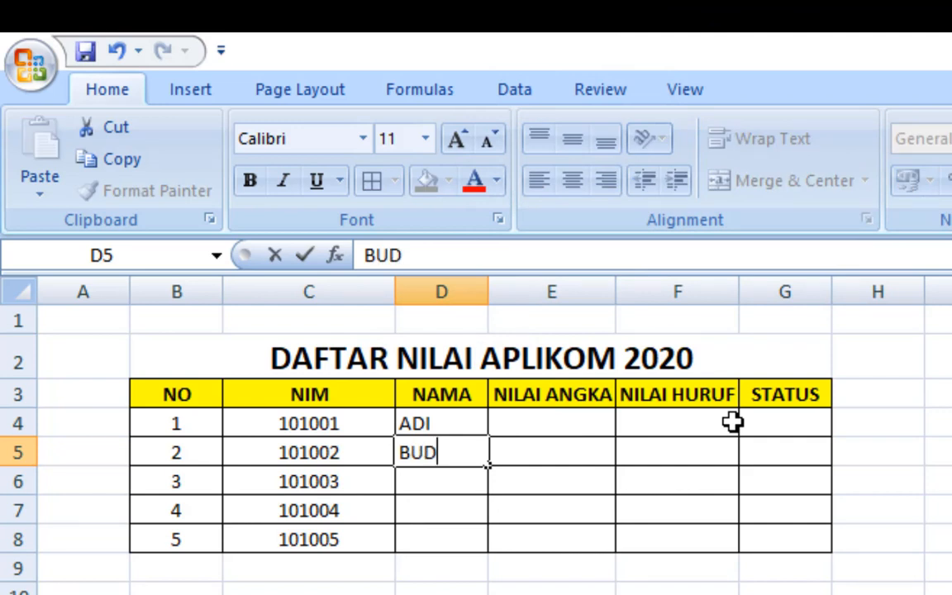
text(I)
key(Return)
text(CAH)
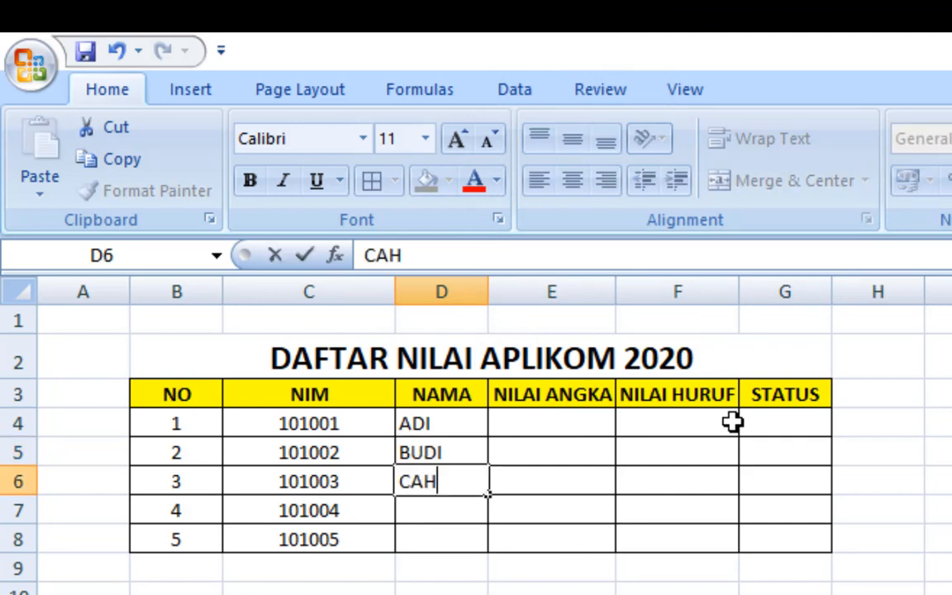
text(YO)
key(Return)
text(DENI)
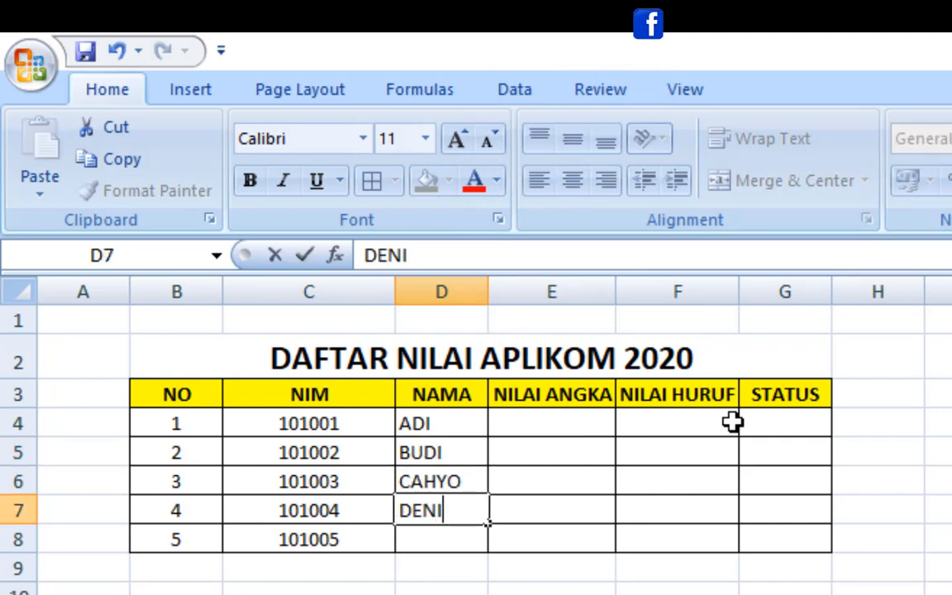
key(Return)
text(EMA)
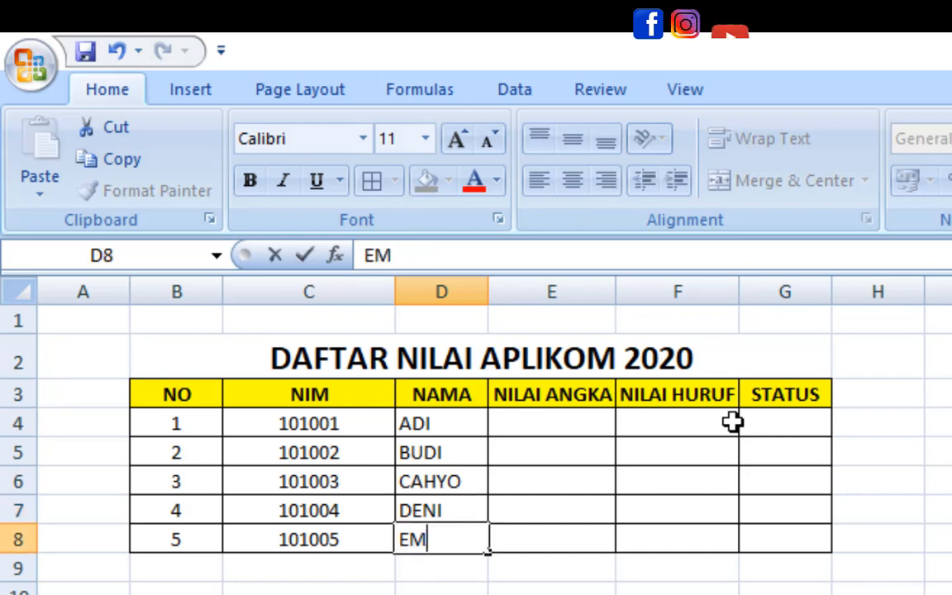
key(Return)
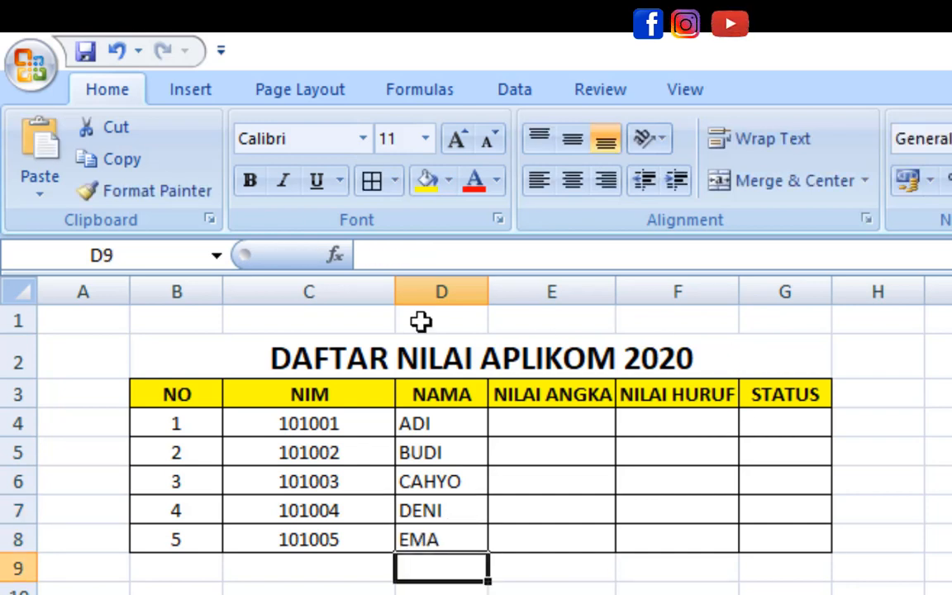
- Narrow the NIM column C by about a fifth and widen the NAMA column D by about half
drag(398, 290, 362, 293)
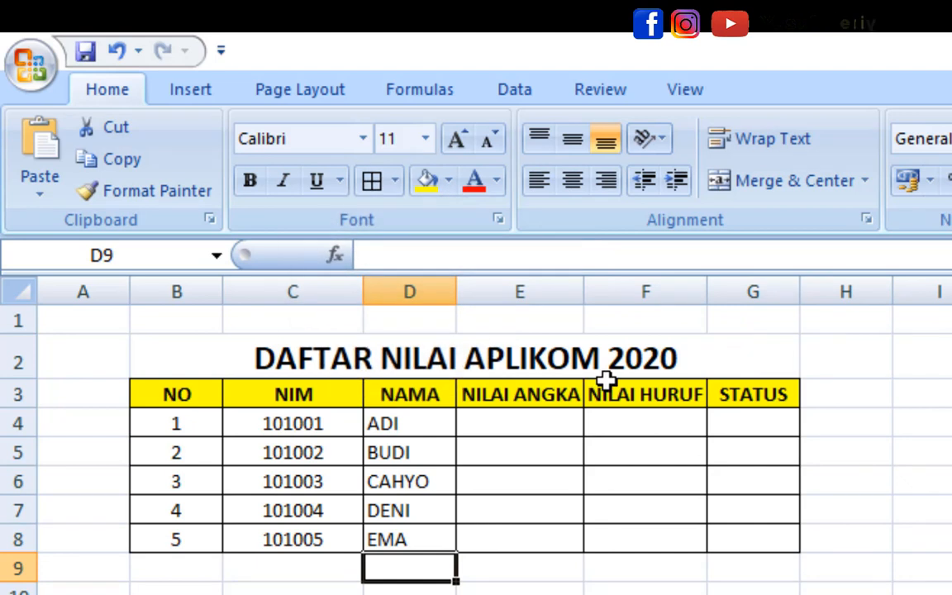
drag(461, 285, 507, 286)
key(Right)
key(Right)
key(Right)
key(Right)
key(Right)
key(Right)
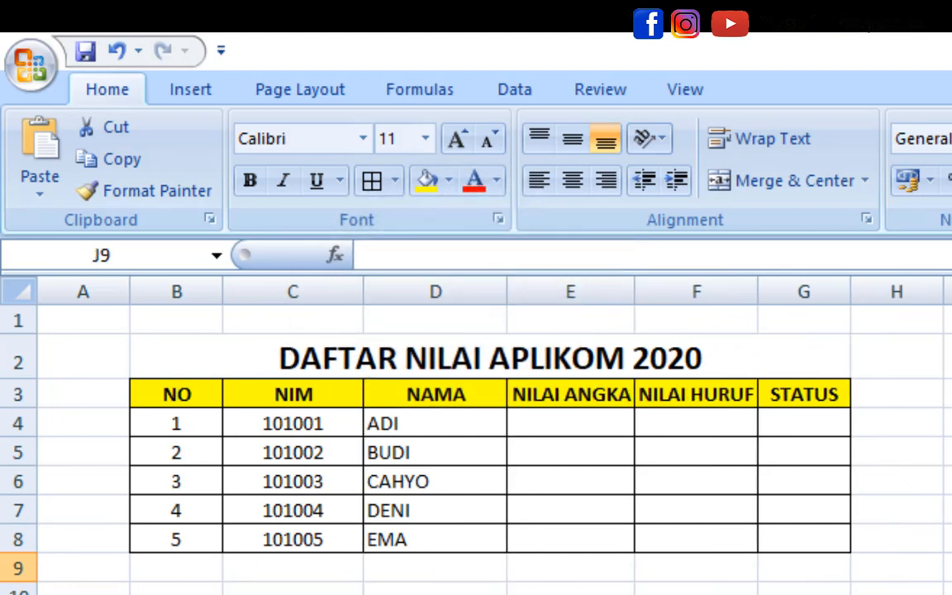
click(307, 91)
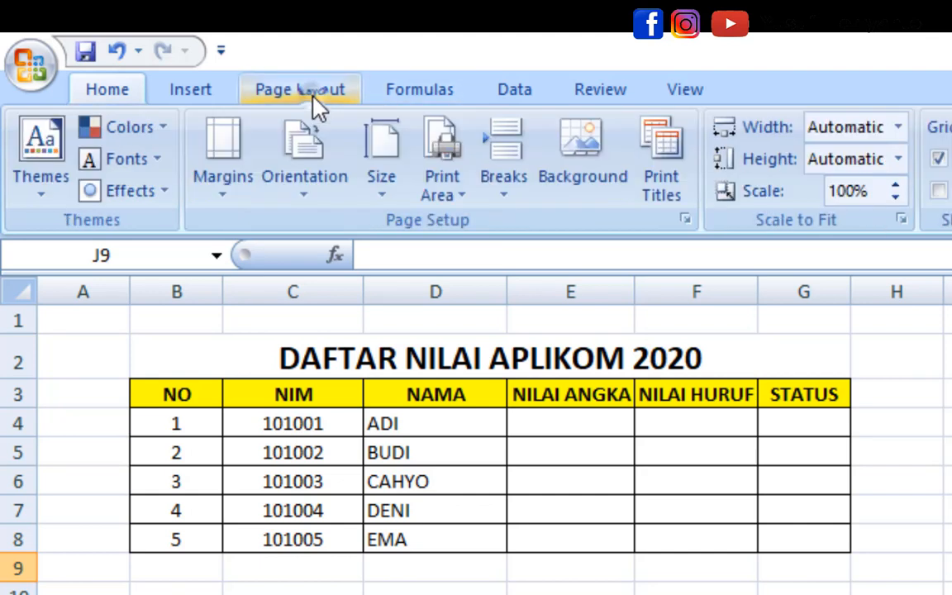
click(442, 188)
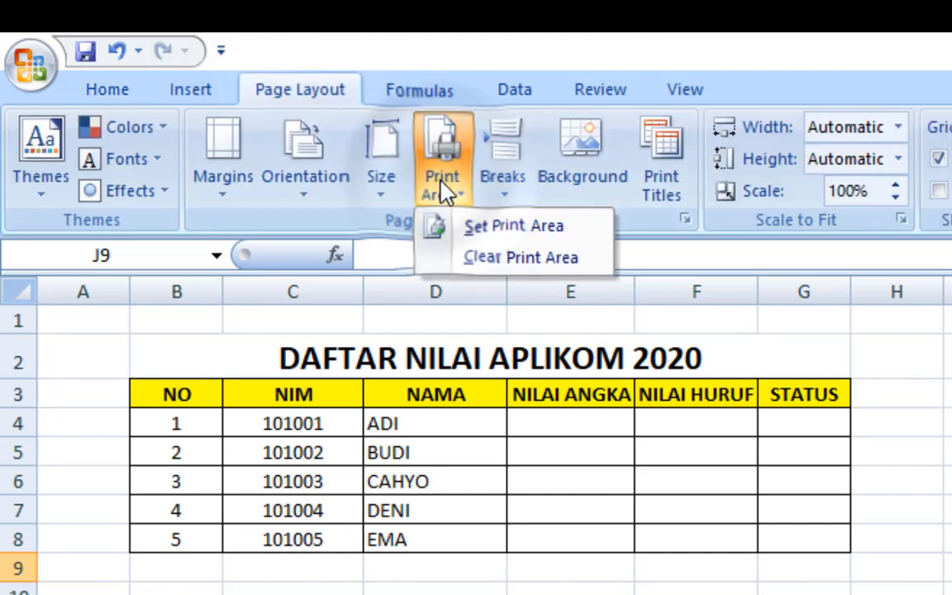
click(679, 574)
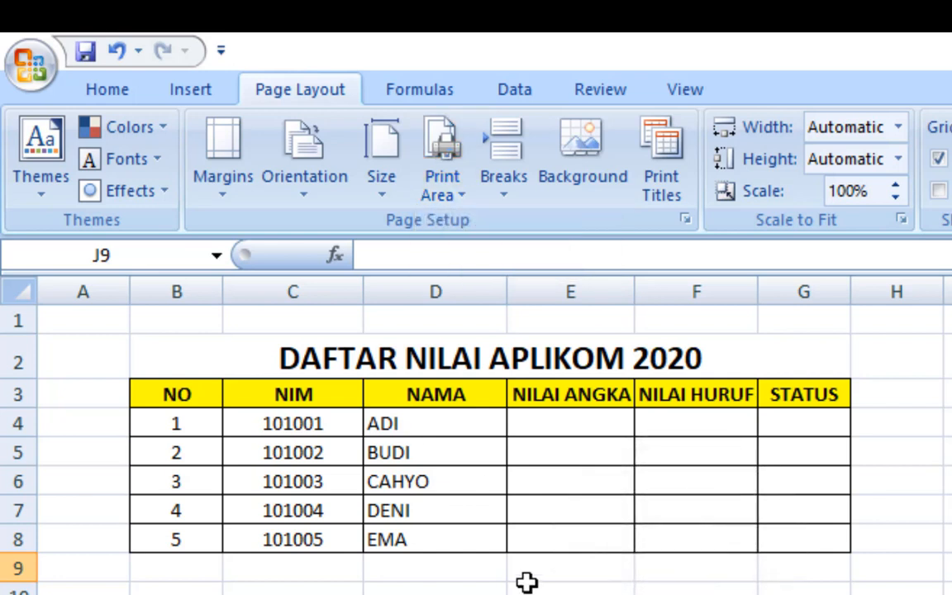
click(650, 590)
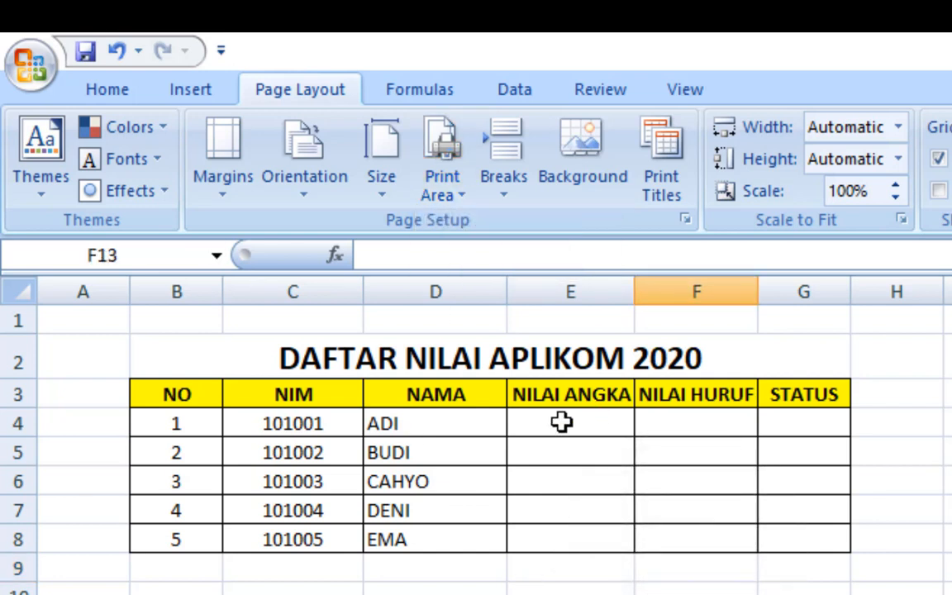
- Check the whole grade table in the print preview at enlarged zoom and return to the worksheet
click(28, 63)
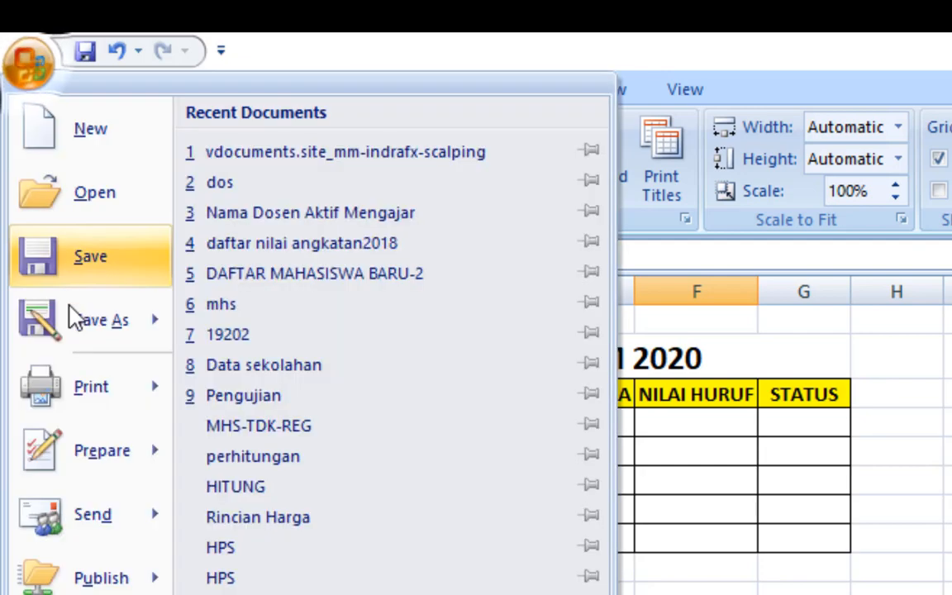
mouse_move(80, 388)
click(285, 343)
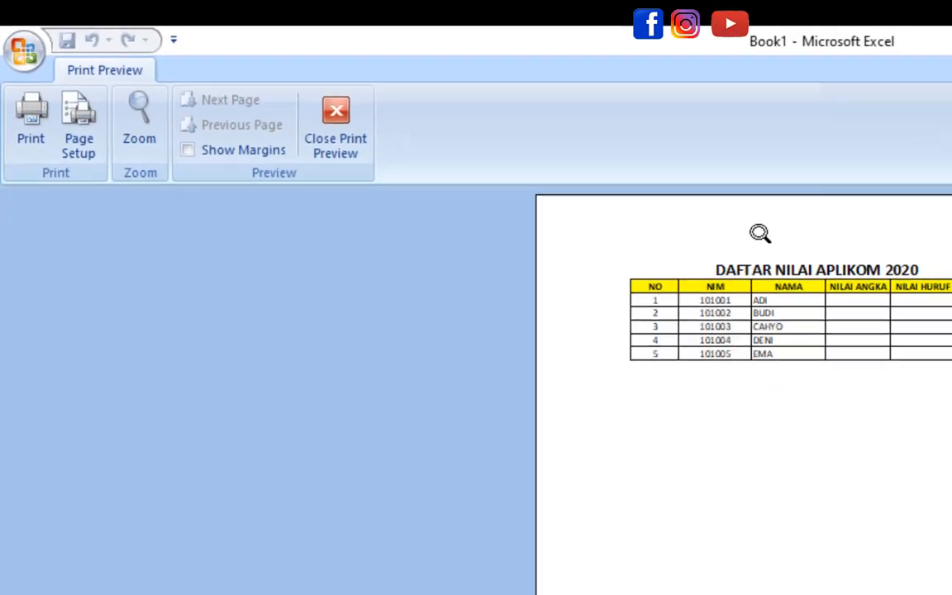
click(589, 226)
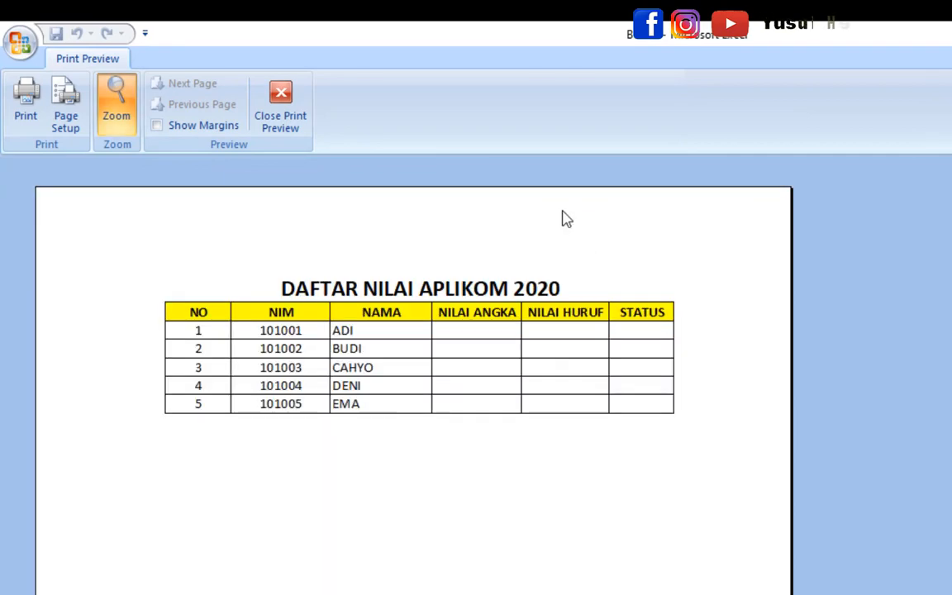
click(280, 104)
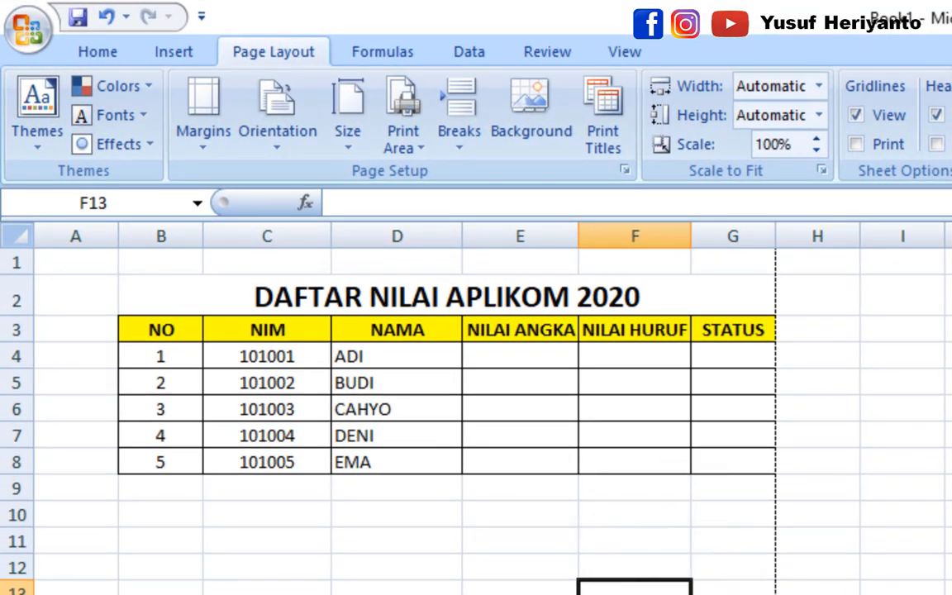
- Set the print area to B3:D8, covering the NO, NIM and NAMA columns
click(343, 588)
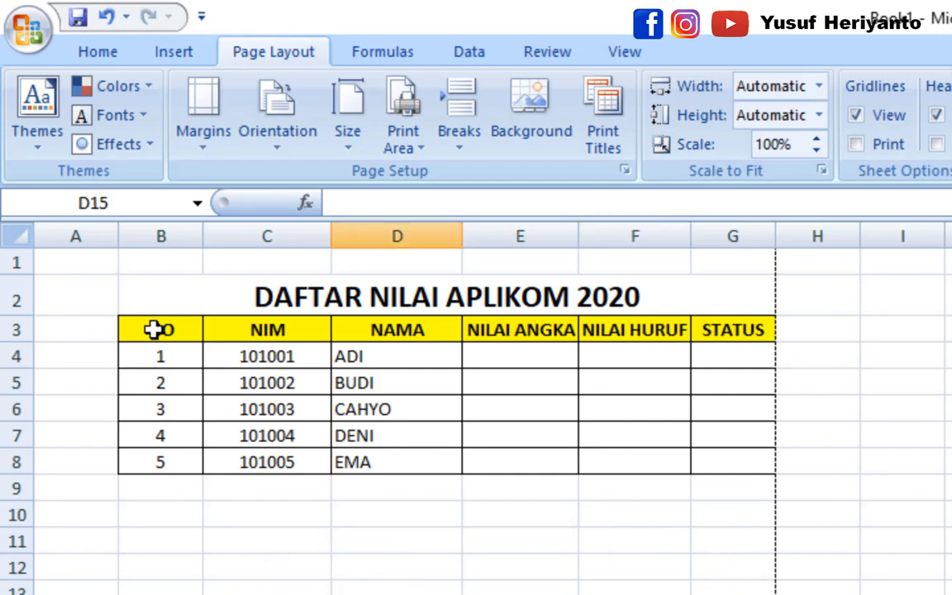
drag(154, 328, 367, 462)
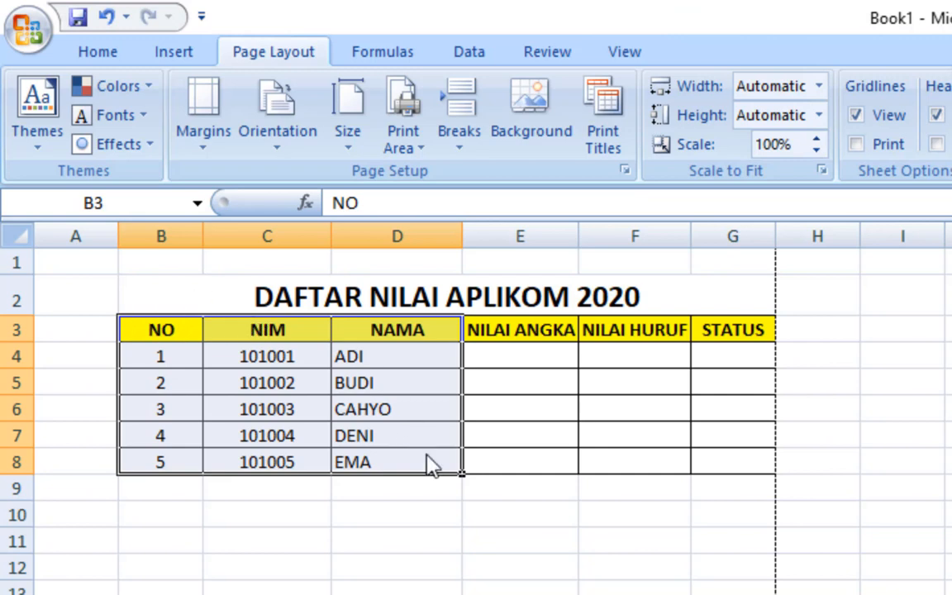
click(413, 142)
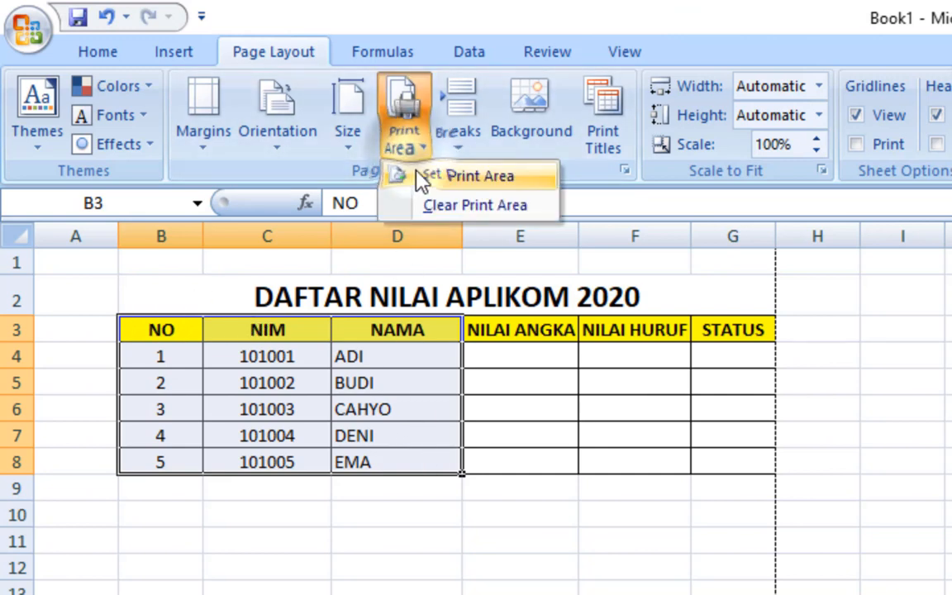
click(428, 120)
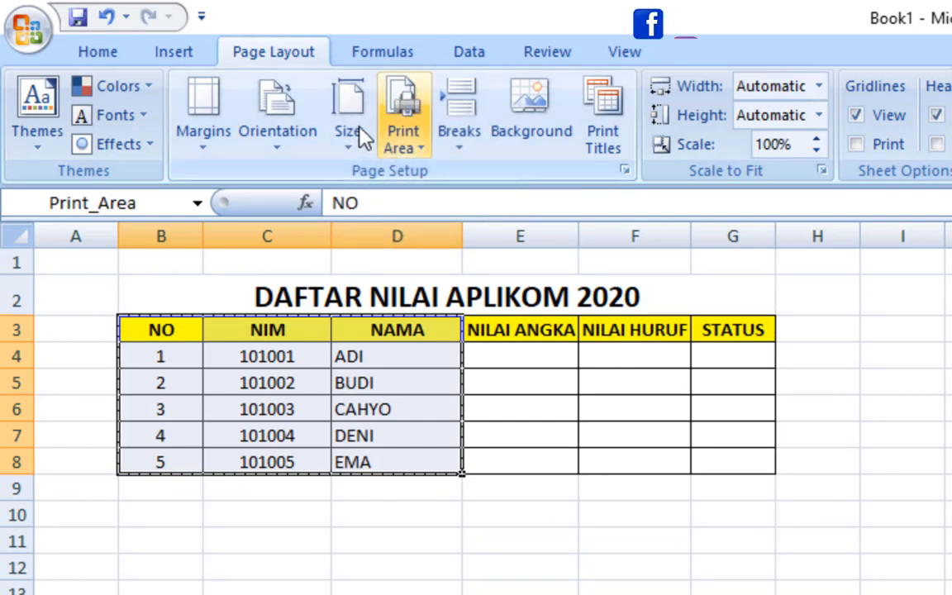
- Check in the print preview how the limited print area prints, and return to the worksheet
click(32, 28)
mouse_move(143, 341)
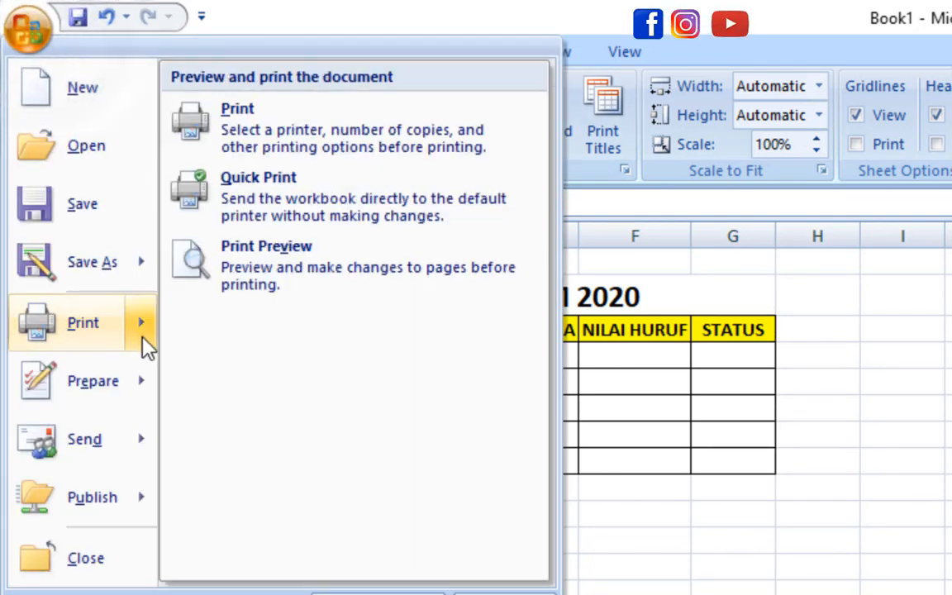
click(247, 265)
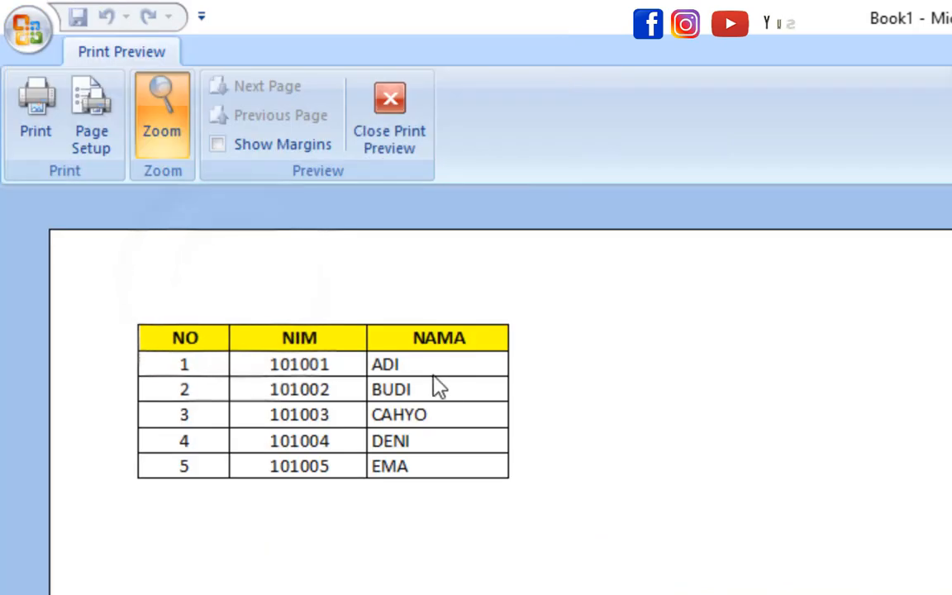
click(376, 108)
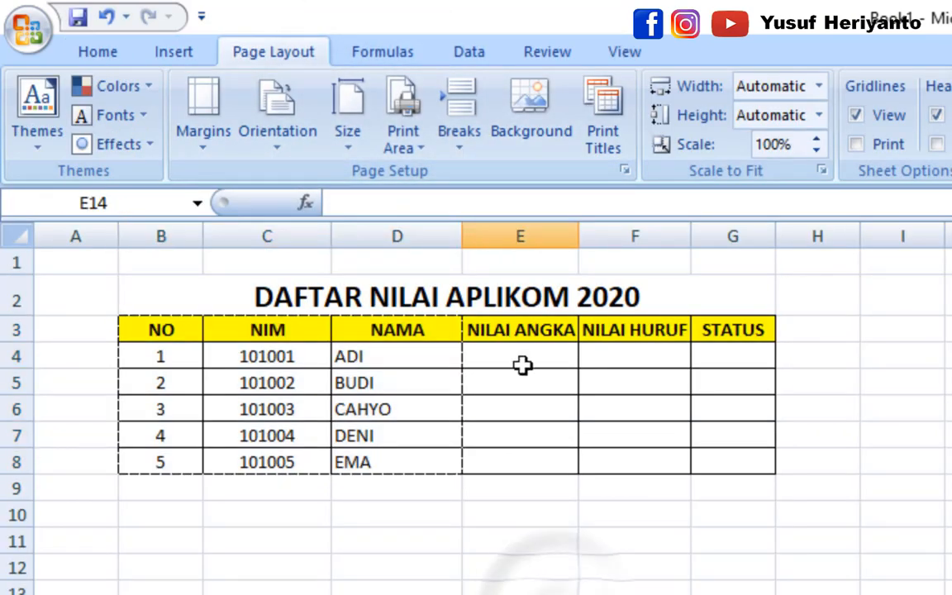
- Clear the print area and check the full table in the print preview
click(412, 147)
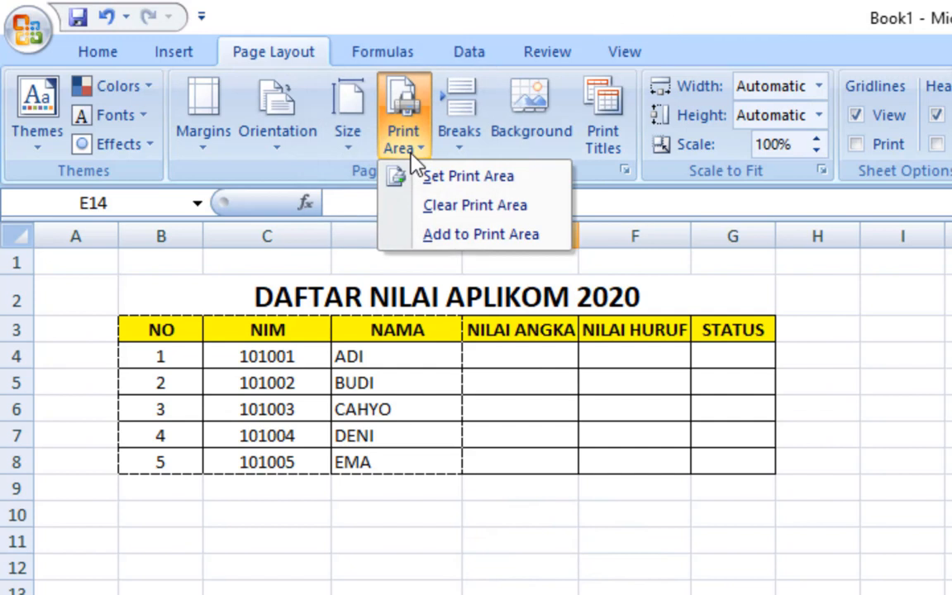
click(465, 208)
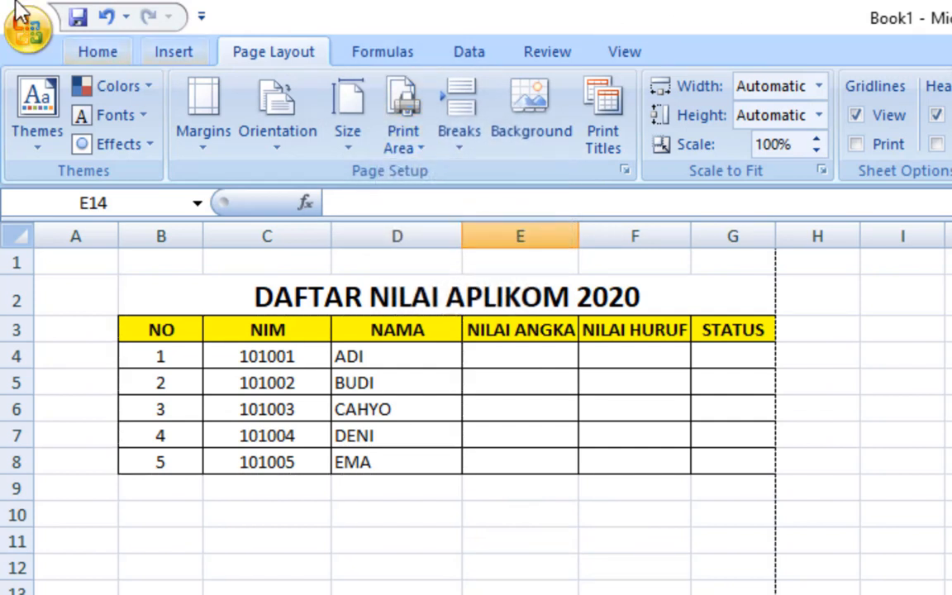
click(29, 39)
mouse_move(151, 326)
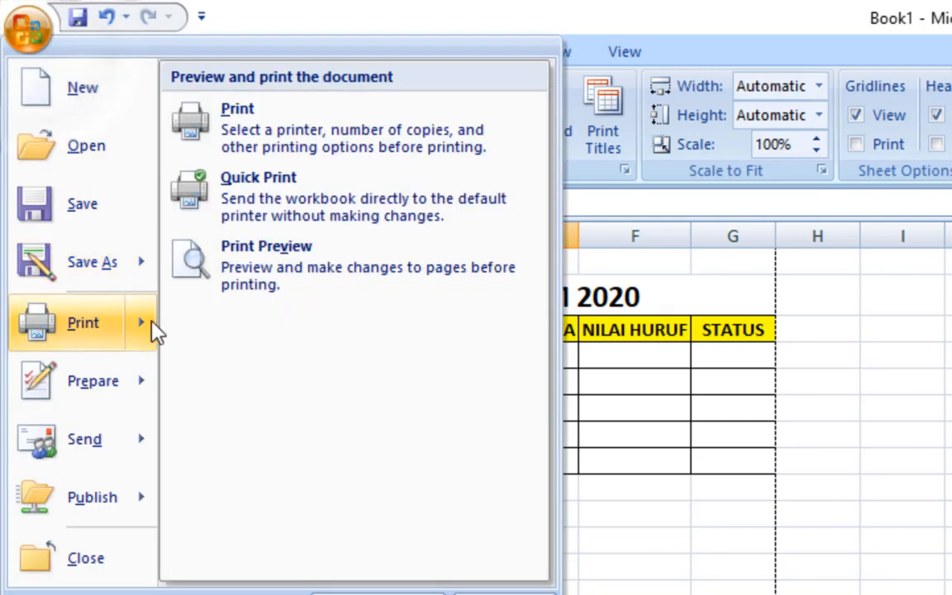
click(272, 290)
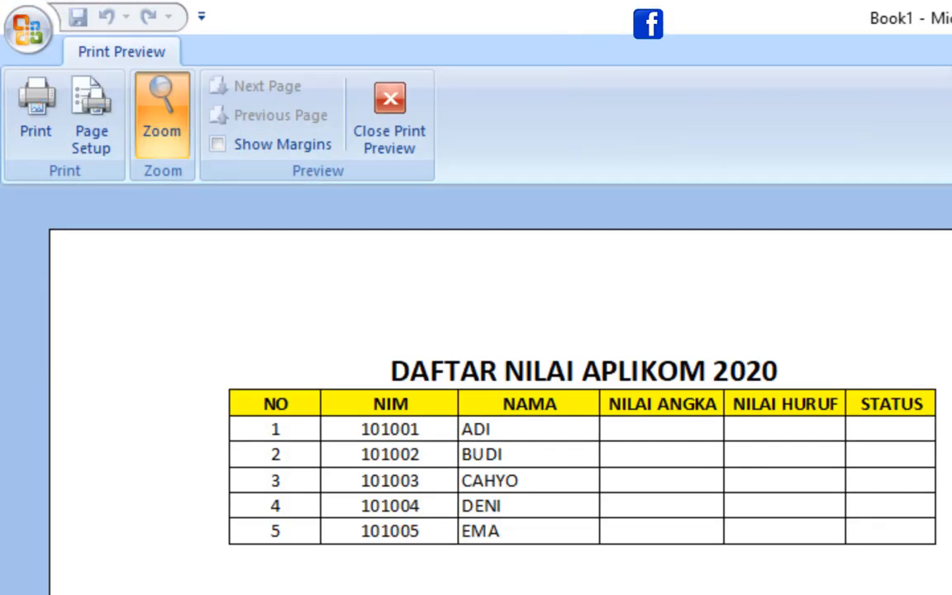
click(374, 108)
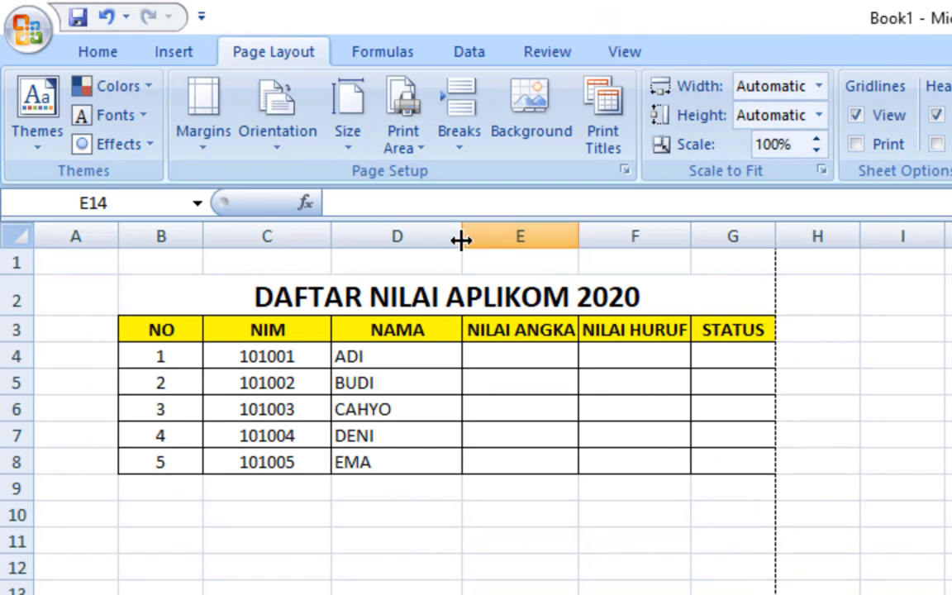
- Widen the NAMA column D by more than half and check both resulting pages in the print preview
drag(461, 237, 540, 238)
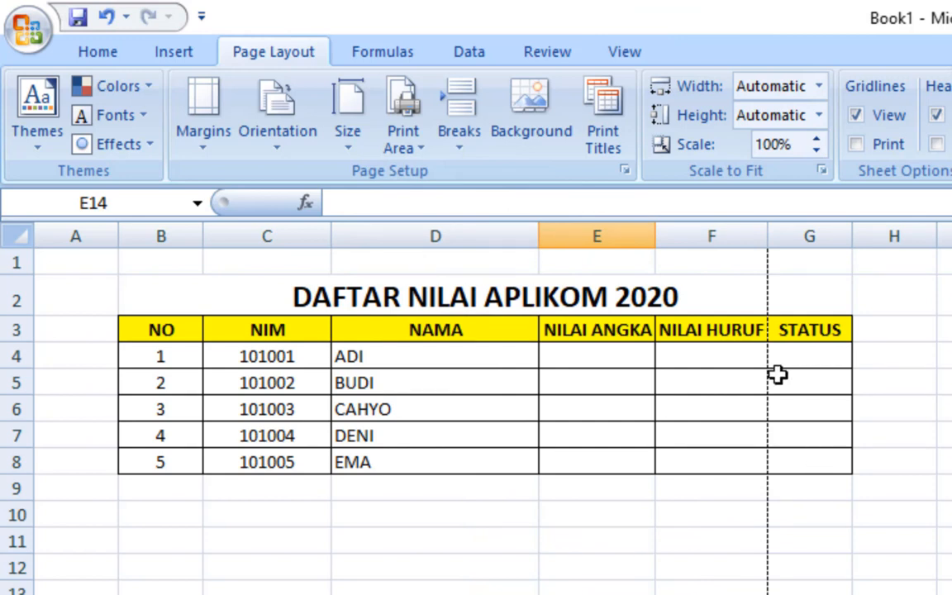
click(815, 236)
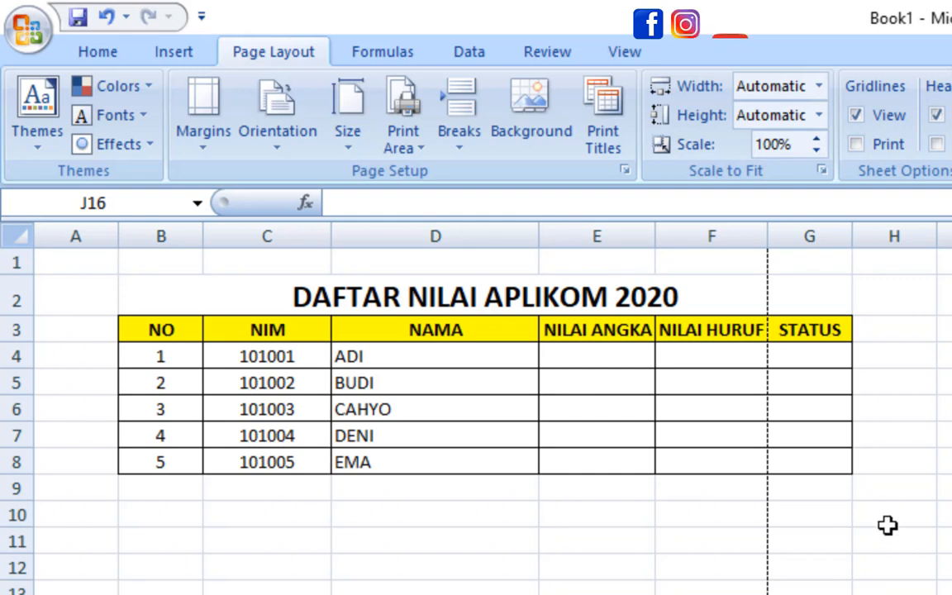
click(23, 35)
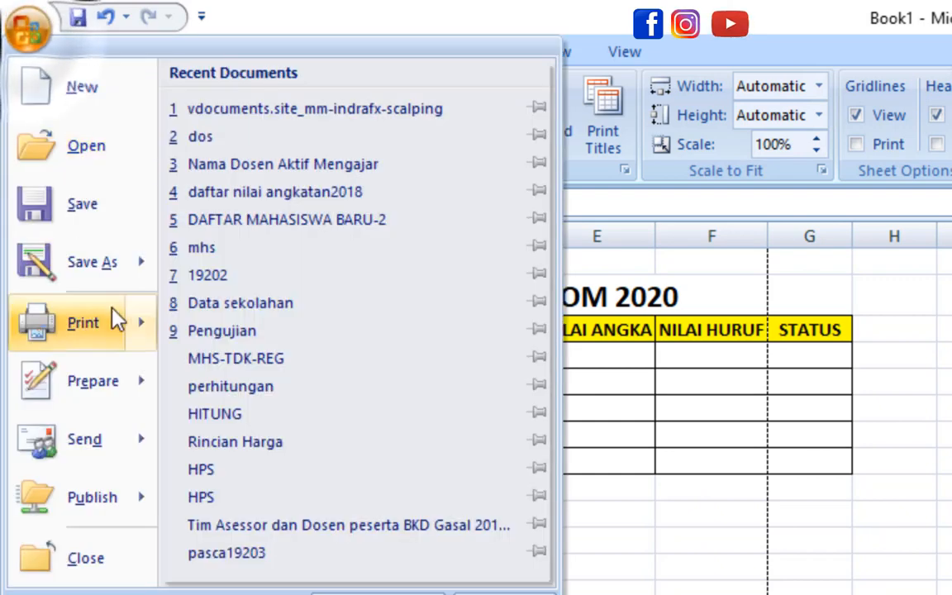
mouse_move(115, 322)
click(272, 256)
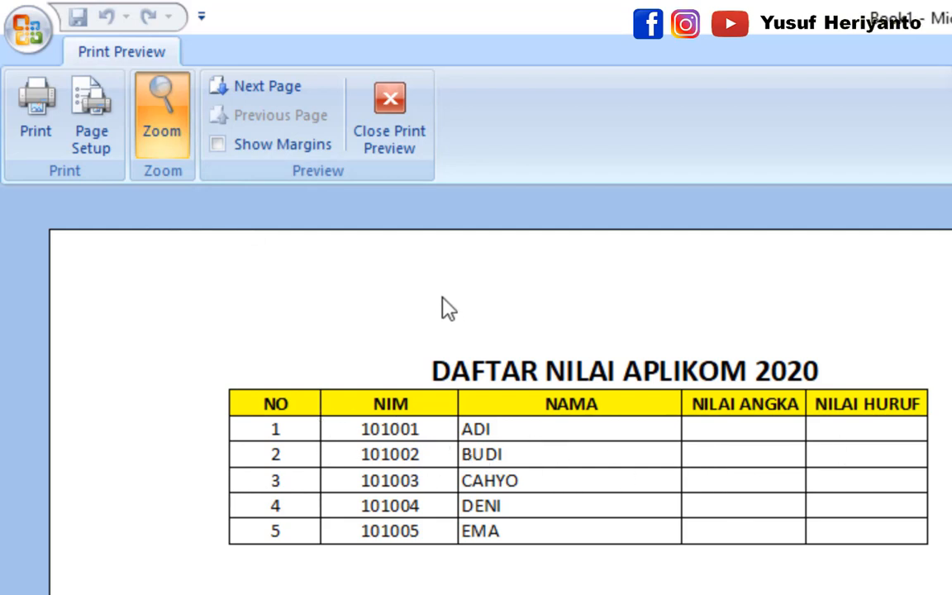
click(264, 91)
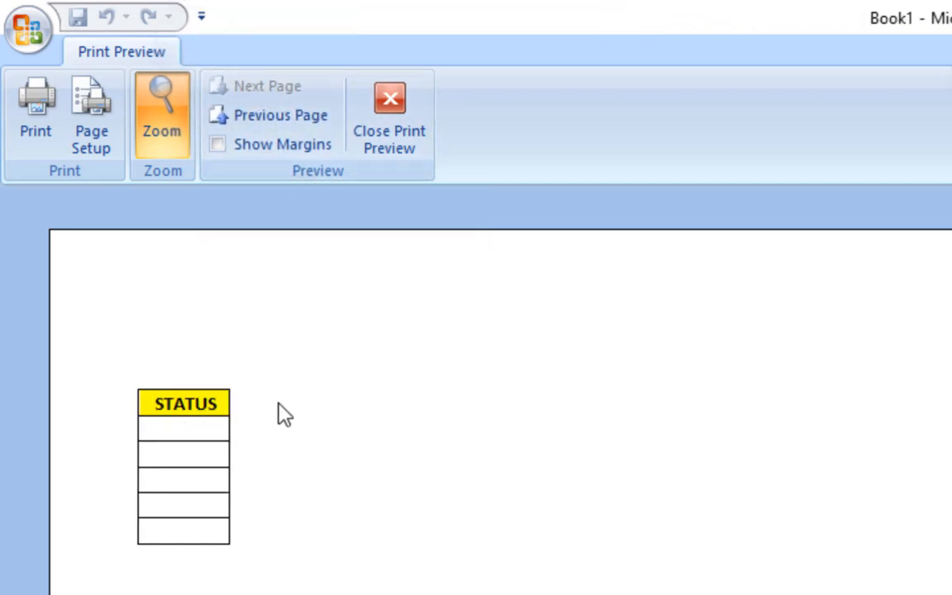
click(381, 106)
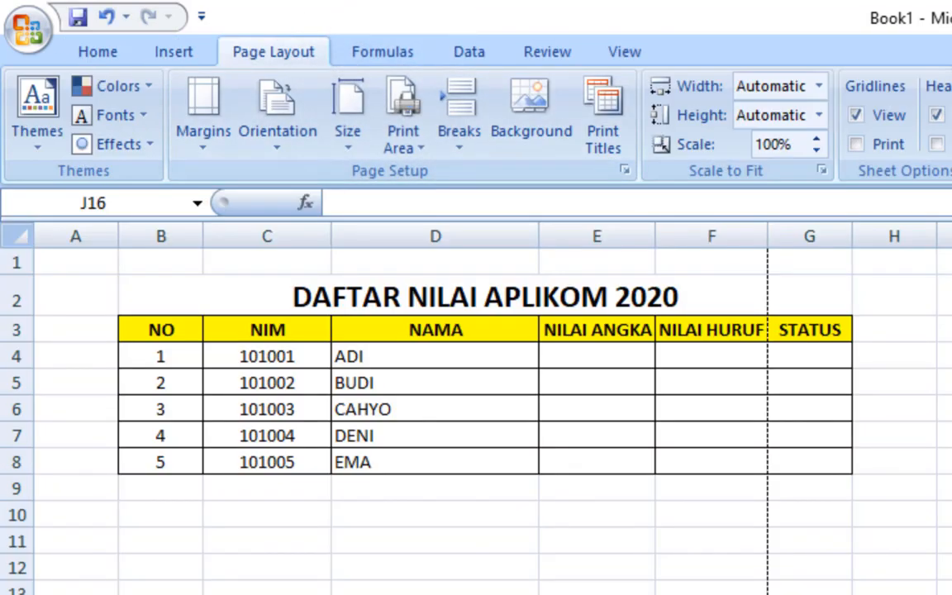
- Widen the NILAI ANGKA column E by about a third and the NAMA column D by about a sixth
click(809, 590)
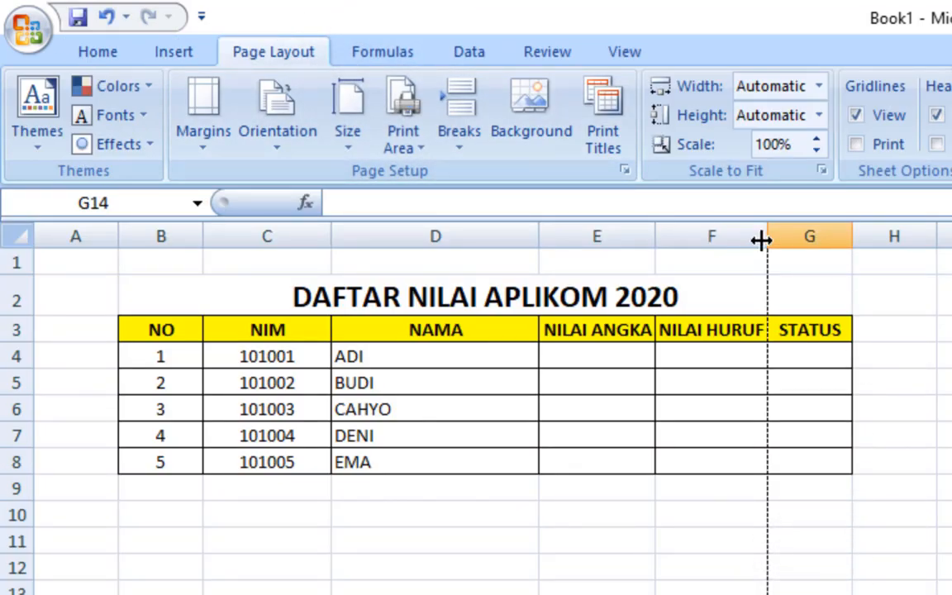
drag(657, 231, 695, 223)
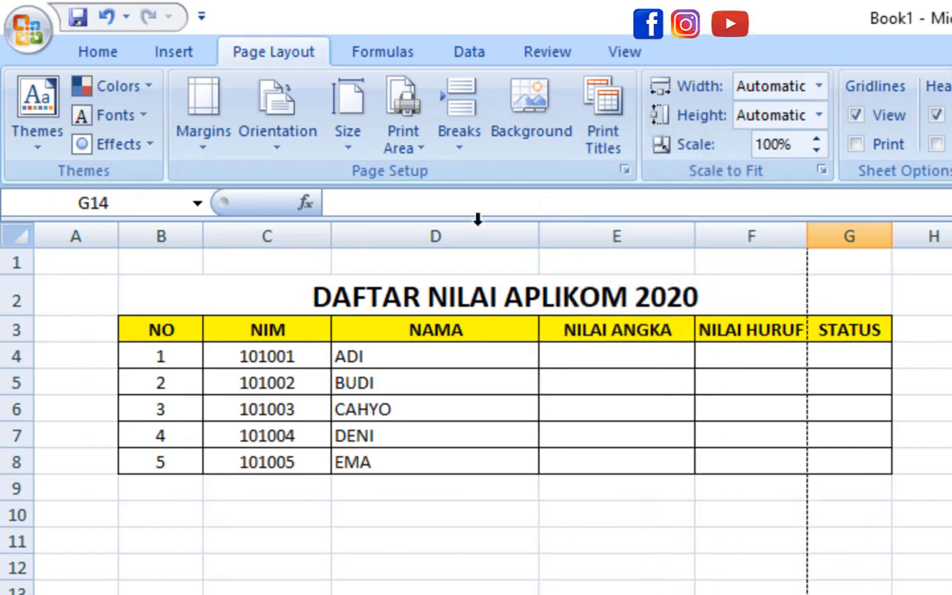
drag(536, 239, 574, 240)
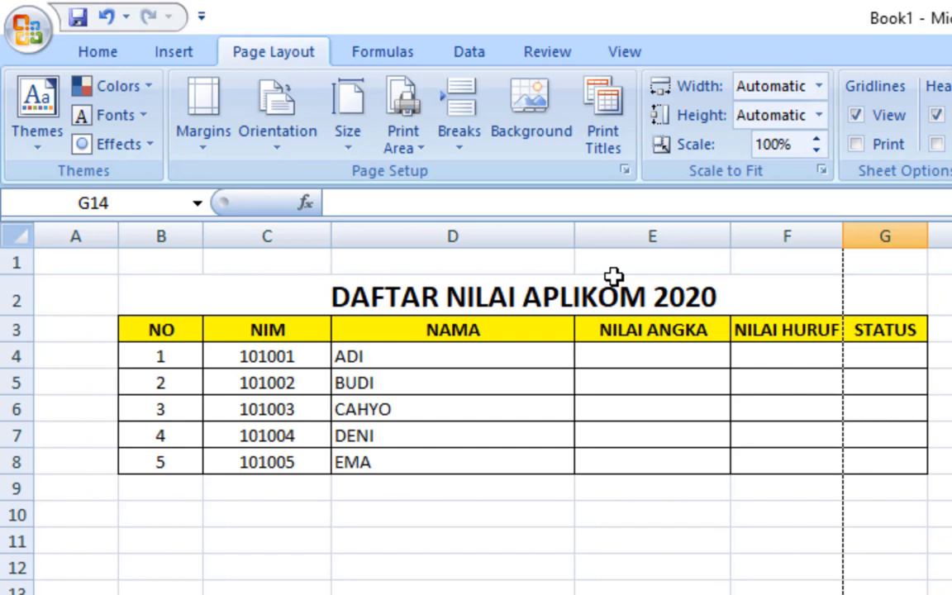
- Try landscape orientation, check it in the print preview, and set the page back to portrait
click(292, 160)
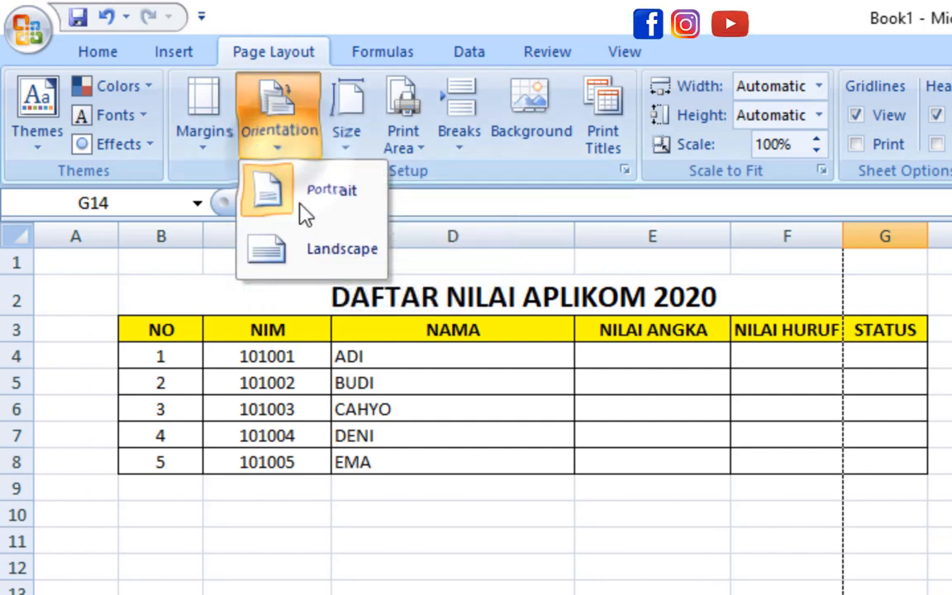
click(326, 258)
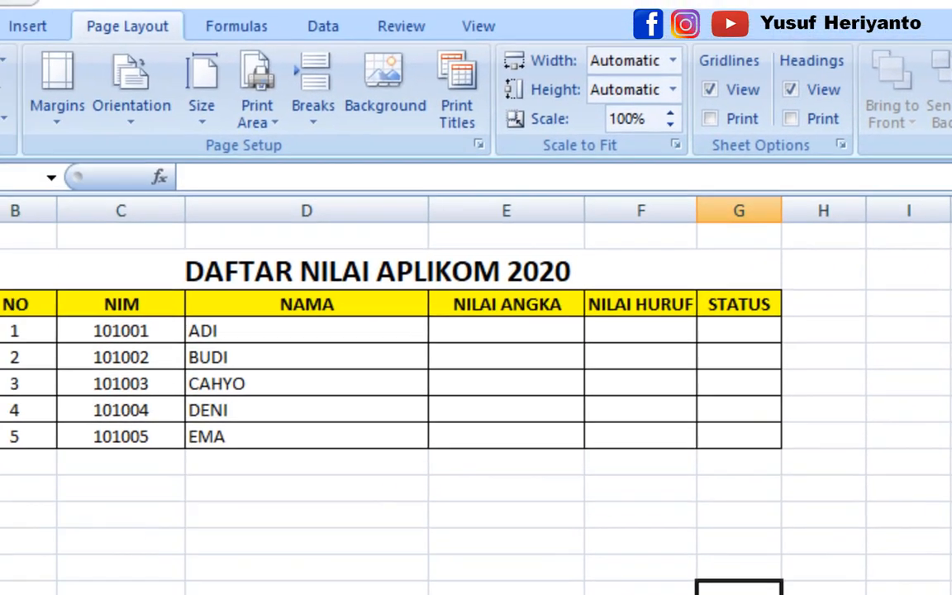
click(25, 23)
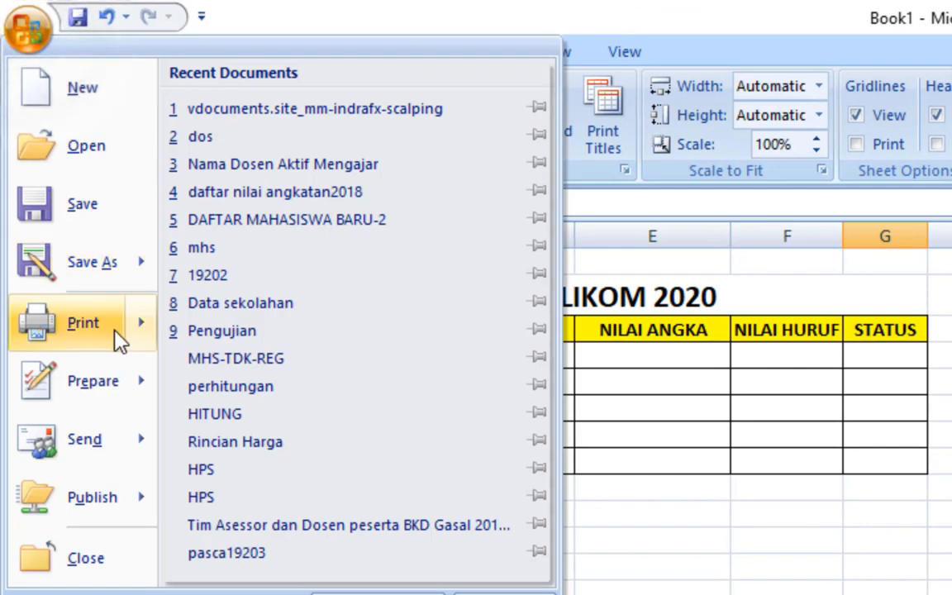
mouse_move(131, 320)
click(344, 291)
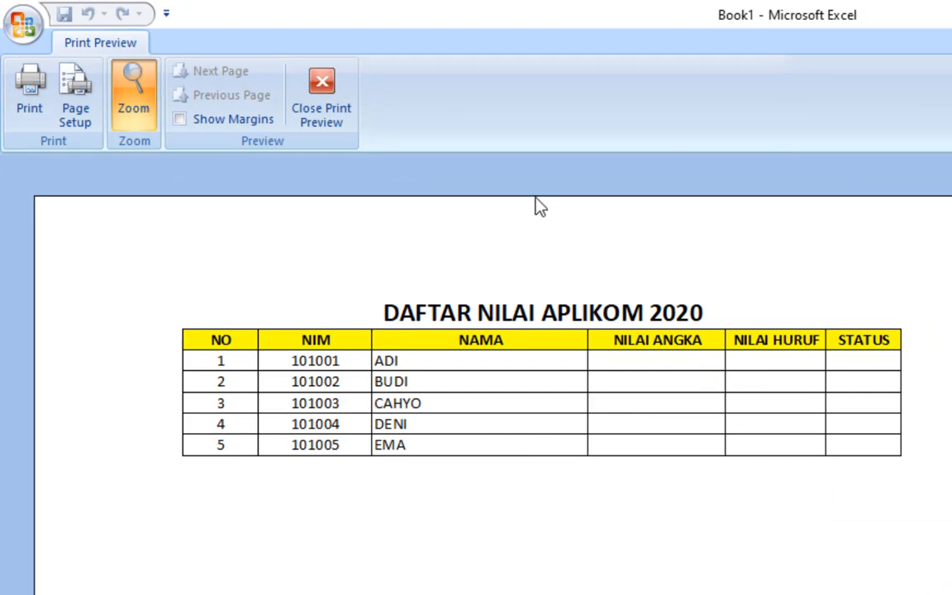
click(319, 95)
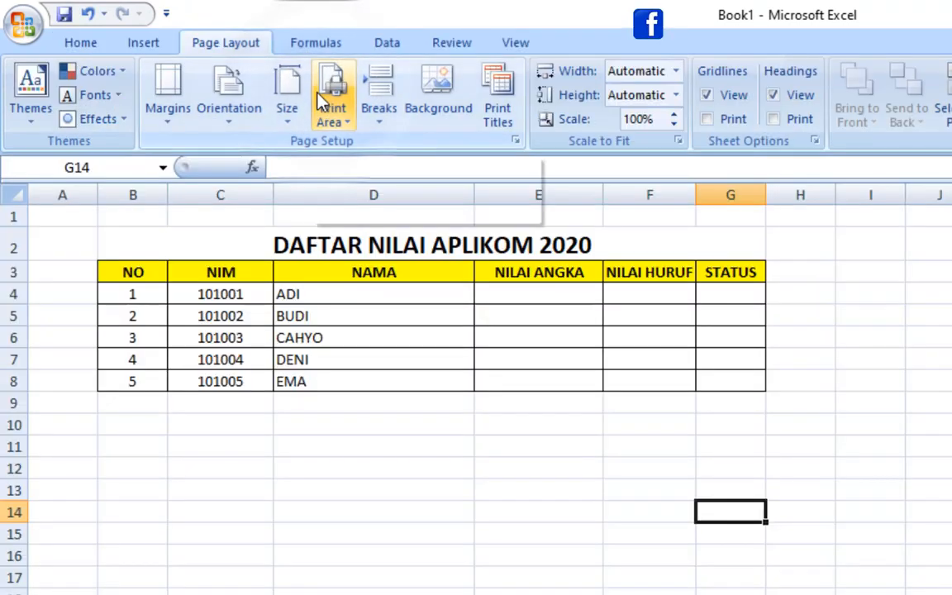
click(243, 129)
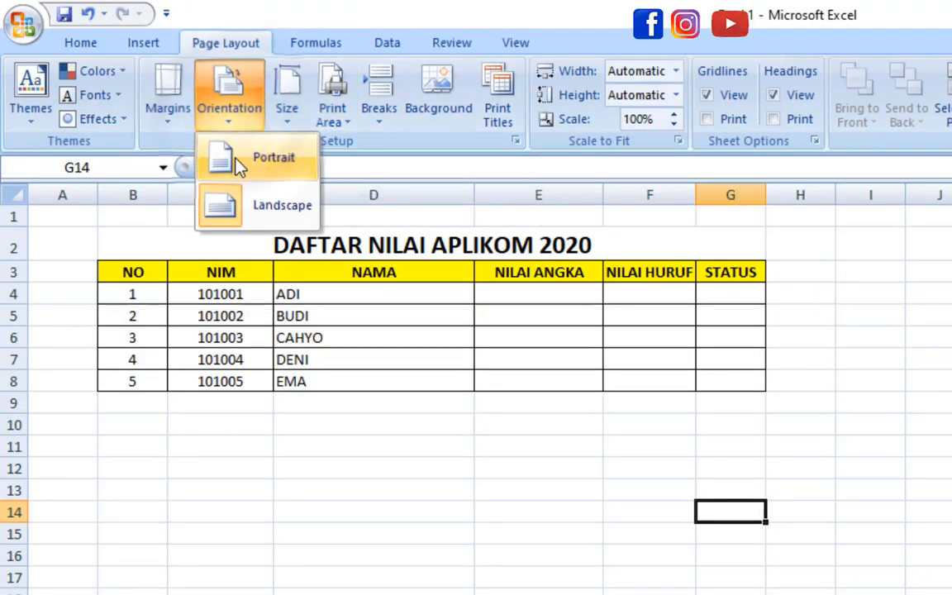
click(237, 165)
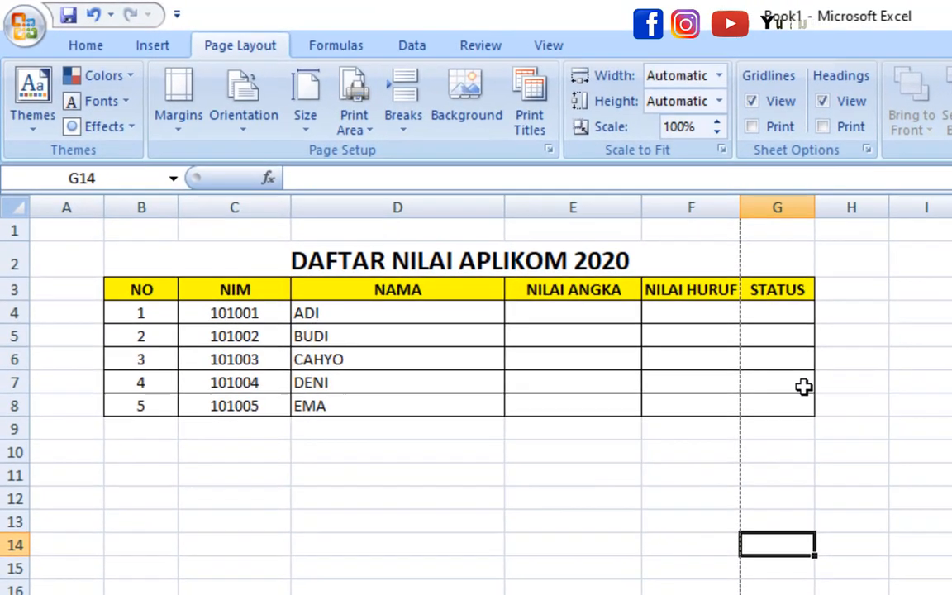
- Widen the STATUS column G by about a third and set the print area to the whole table with its title, B2:G8
click(803, 387)
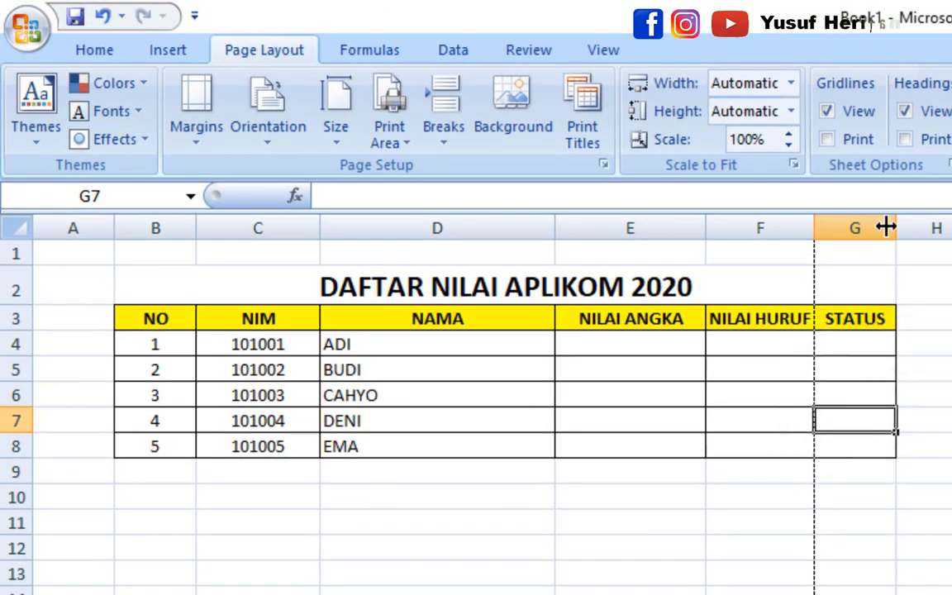
drag(885, 227, 923, 226)
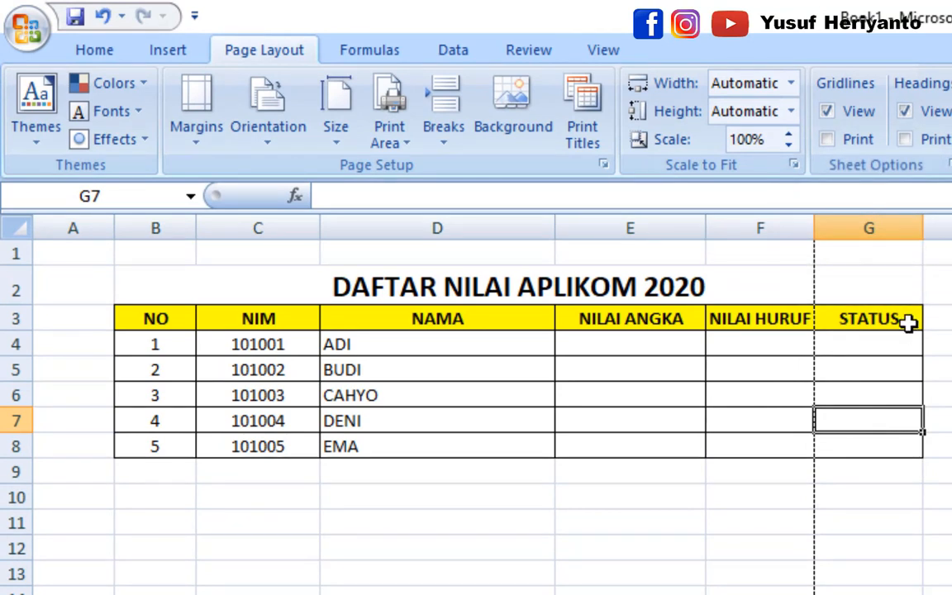
drag(145, 287, 736, 457)
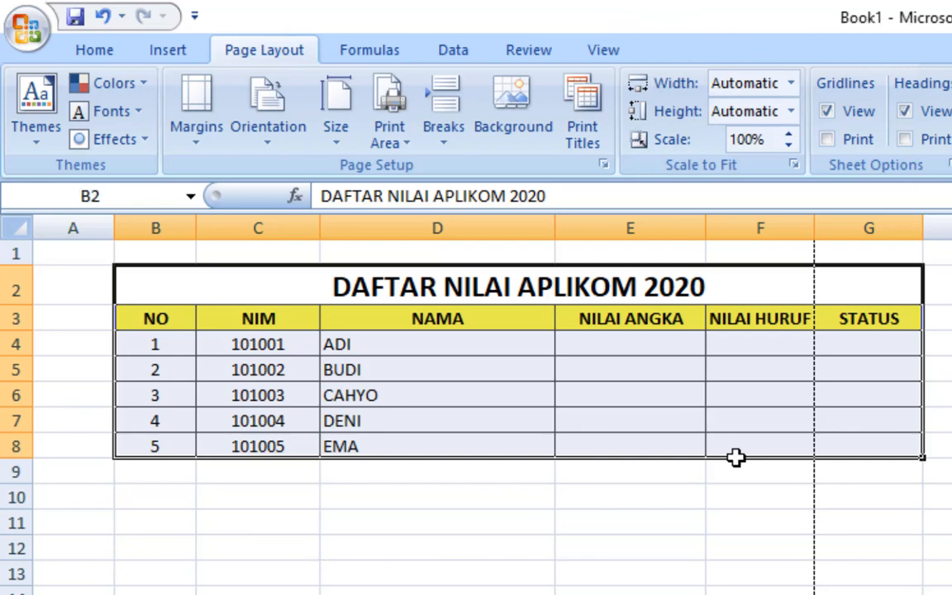
click(389, 128)
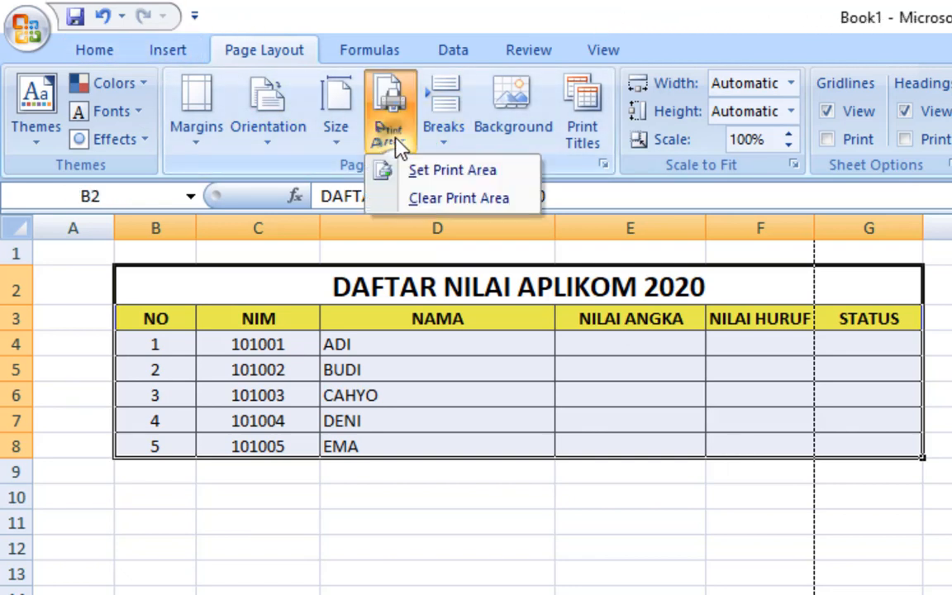
click(411, 172)
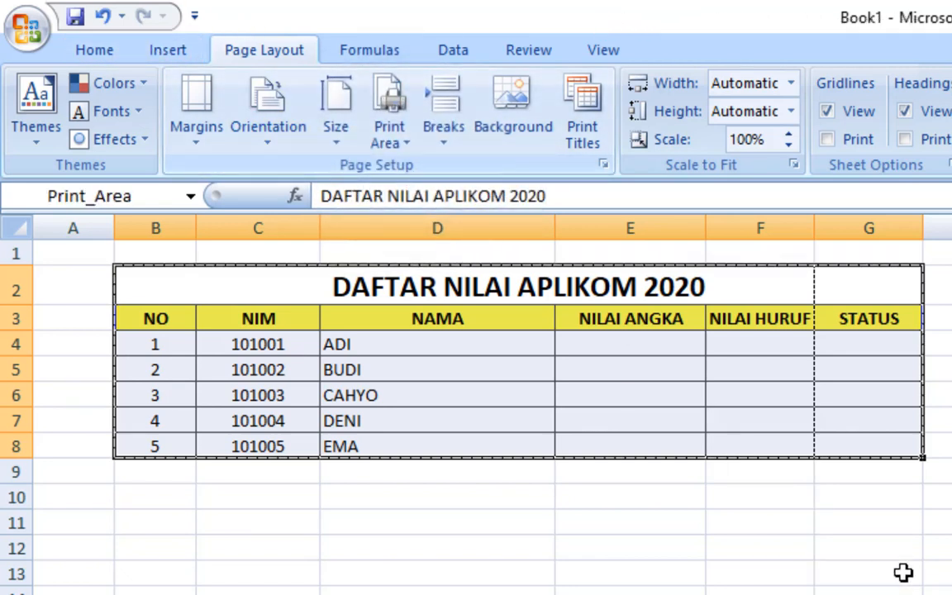
click(937, 587)
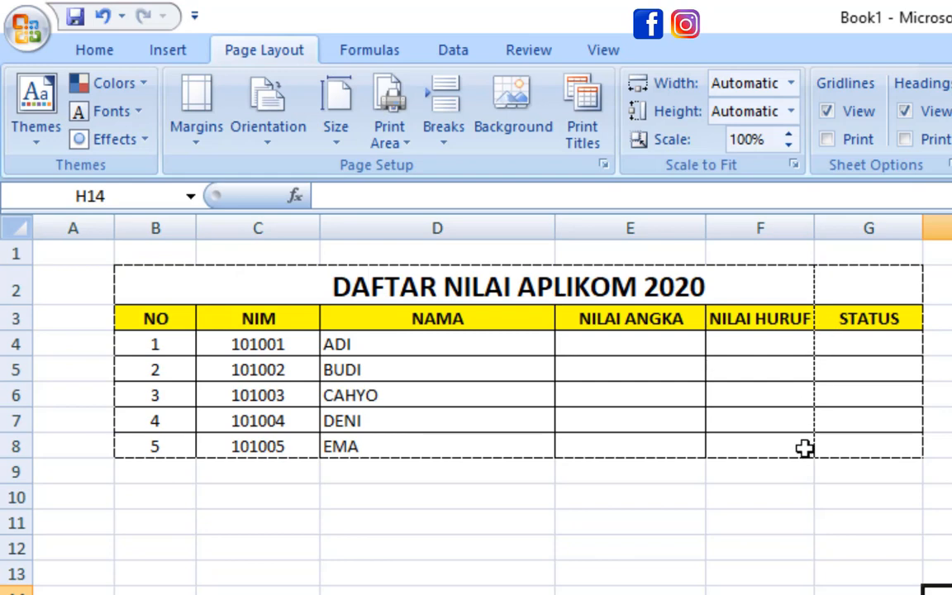
- Check both pages of the new print area in the print preview and return to the worksheet
click(40, 33)
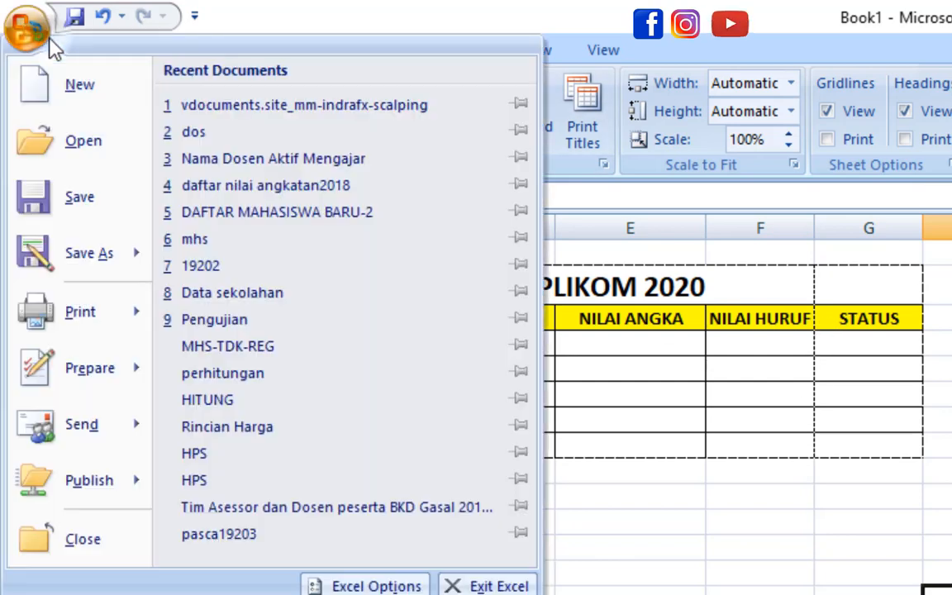
mouse_move(128, 312)
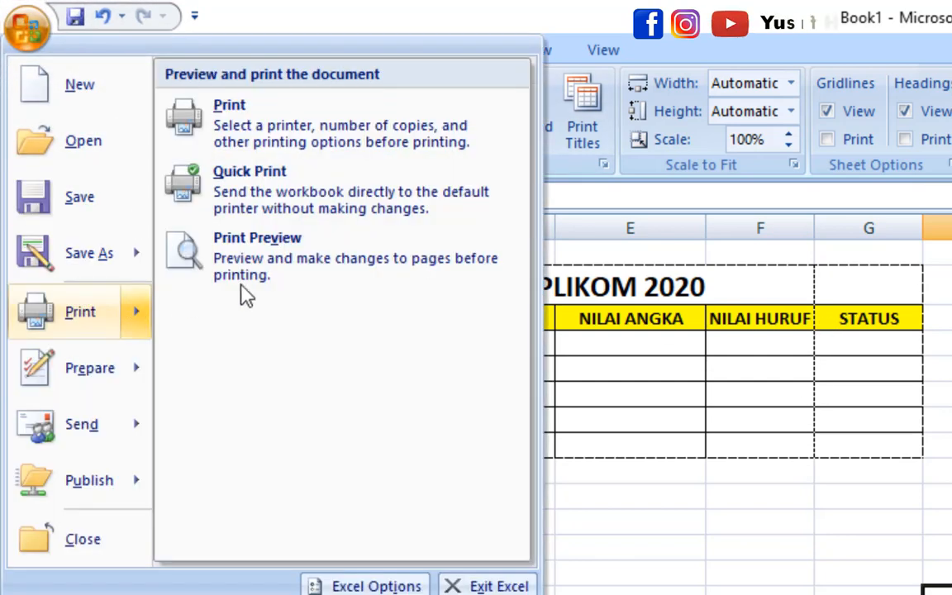
click(293, 283)
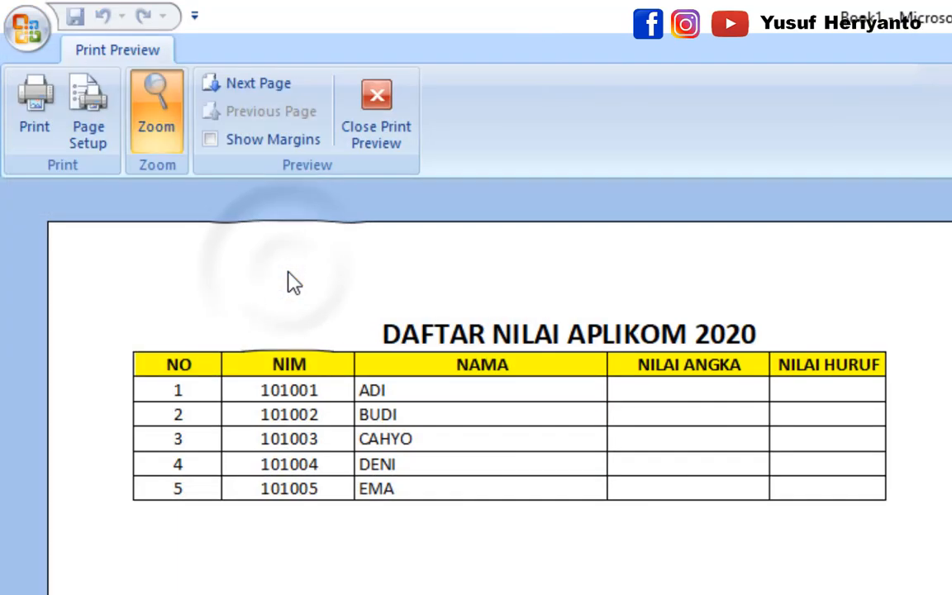
click(266, 89)
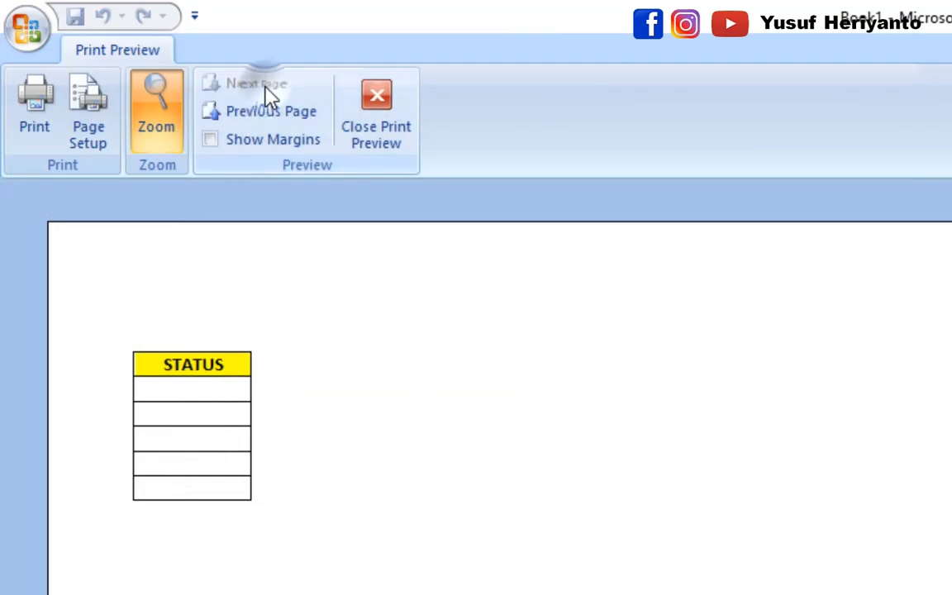
click(366, 109)
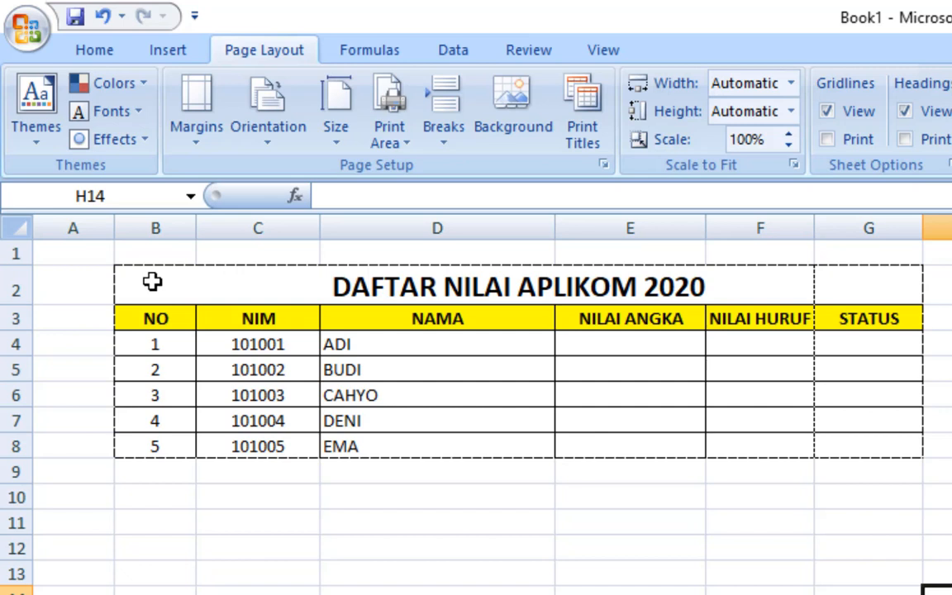
- Scale the printout to fit a width of 1 page
drag(152, 282, 682, 363)
click(869, 386)
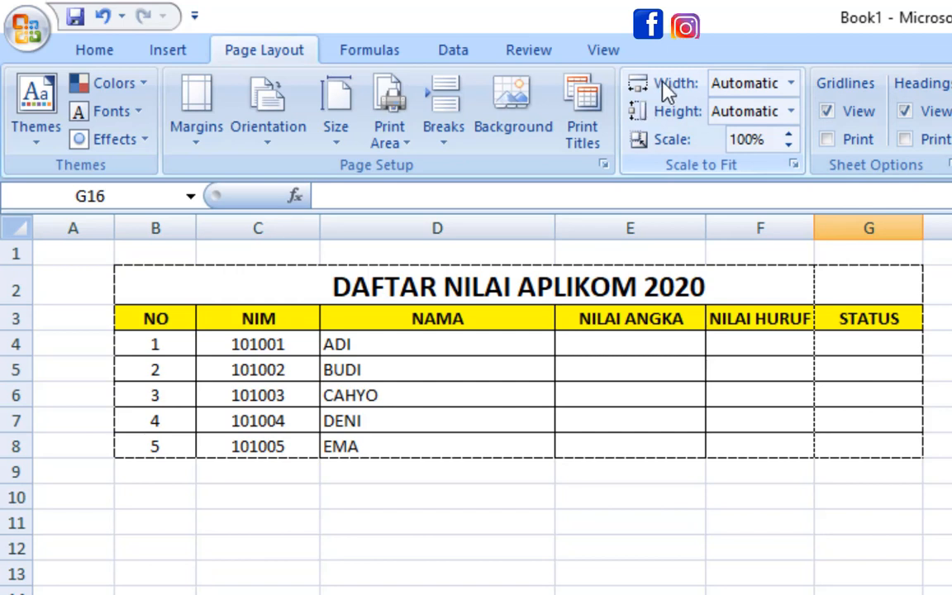
click(791, 85)
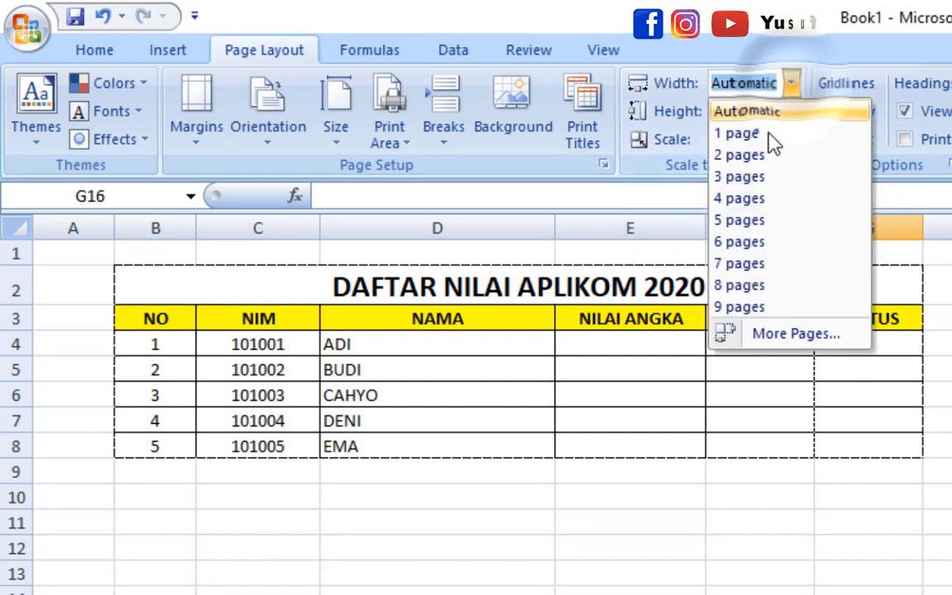
click(768, 136)
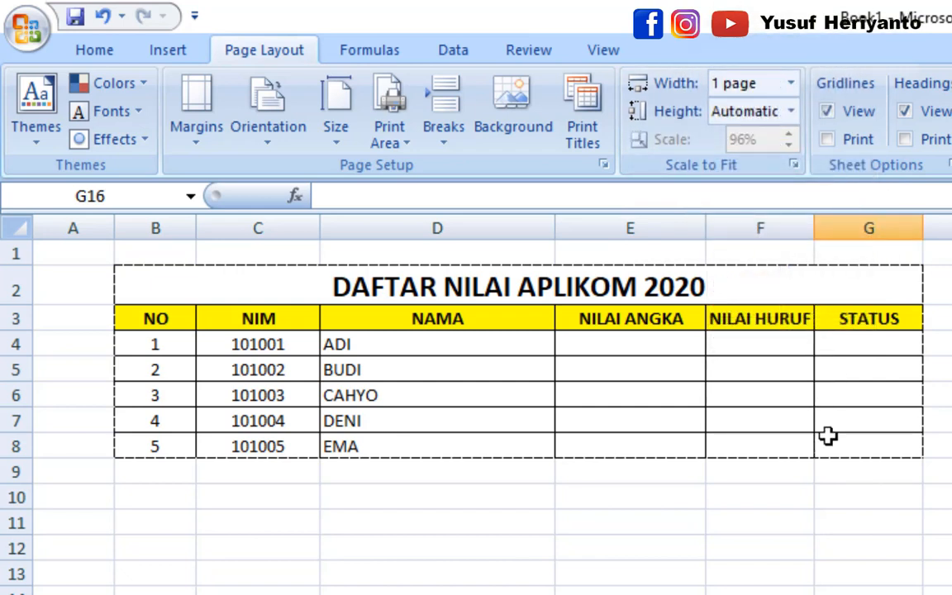
- Check in the print preview how the table scaled to one page wide prints, and return to the worksheet
click(30, 28)
mouse_move(131, 335)
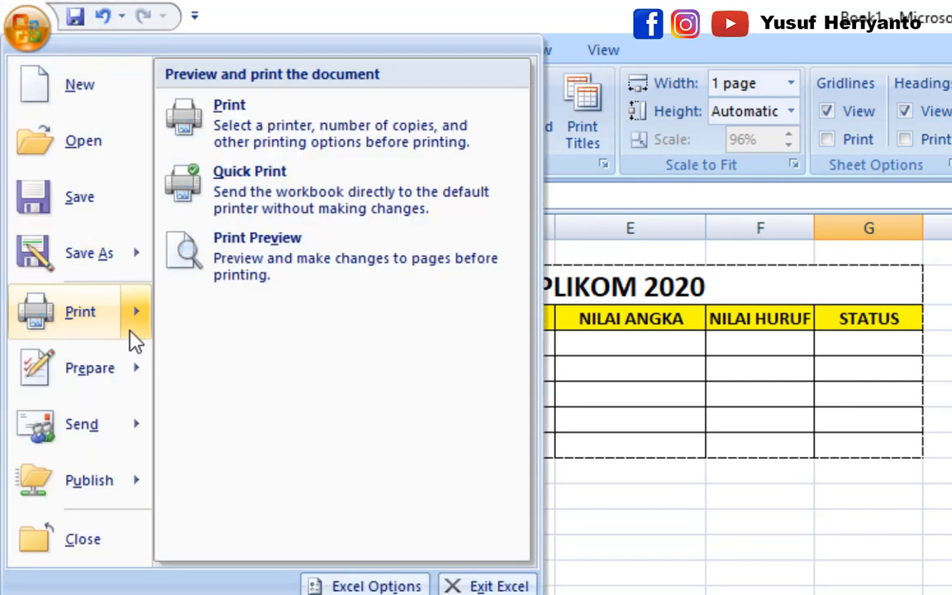
click(272, 280)
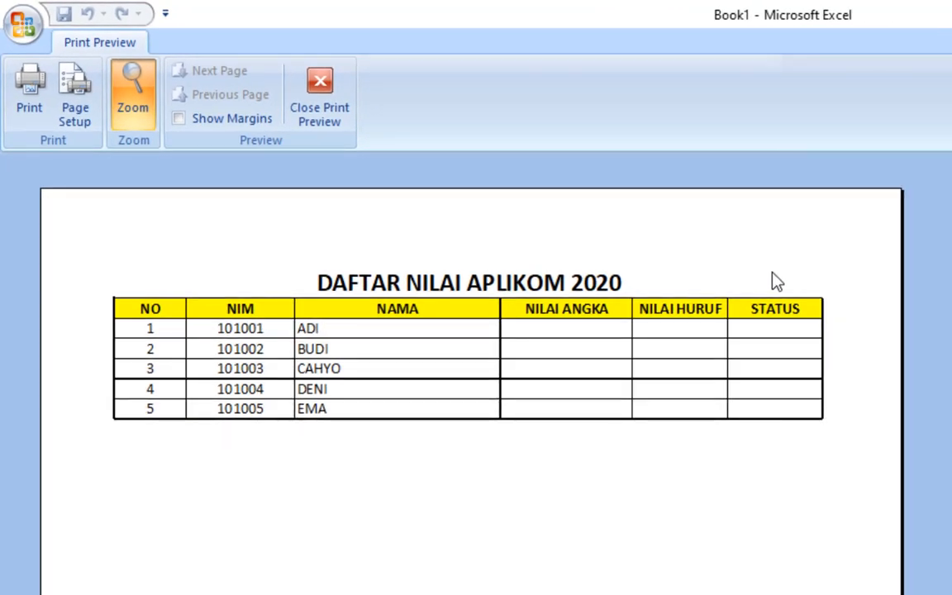
click(345, 112)
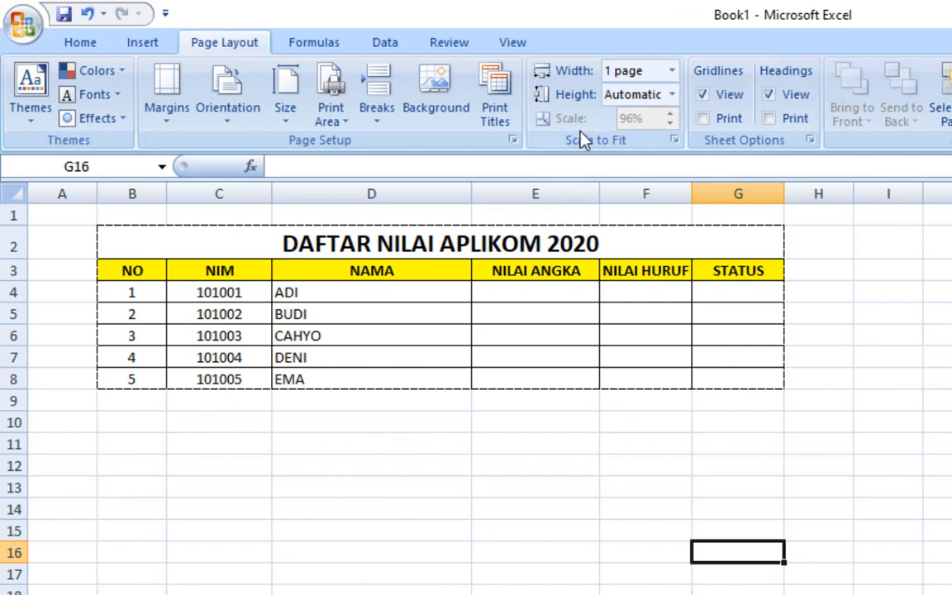
- Look through the page height scaling choices without changing them, and open the print area options
click(672, 96)
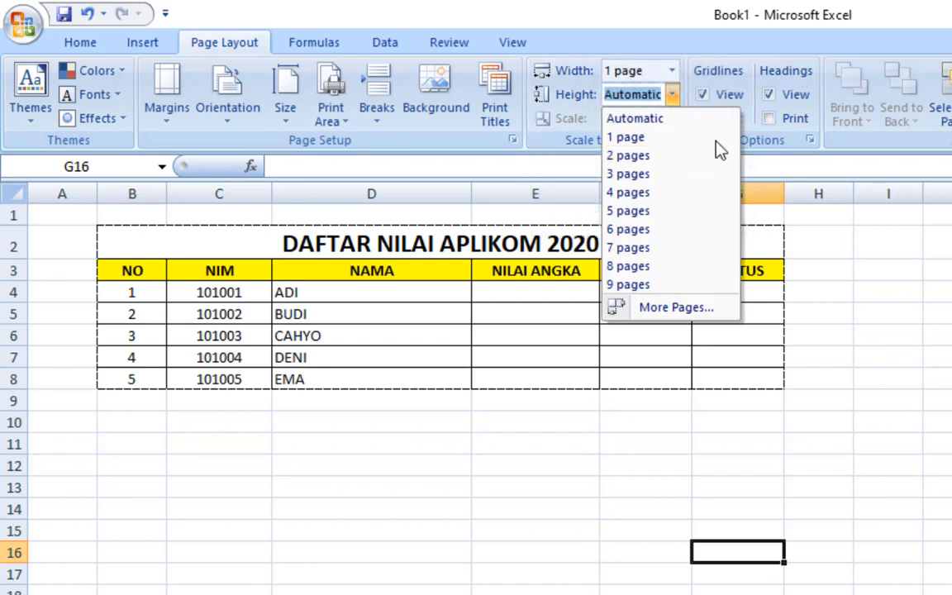
click(918, 336)
click(330, 107)
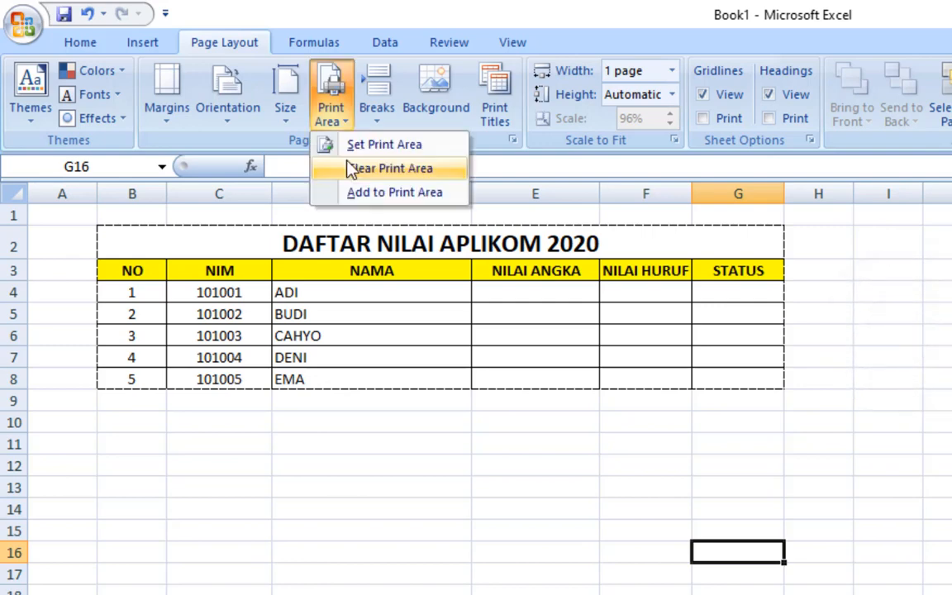